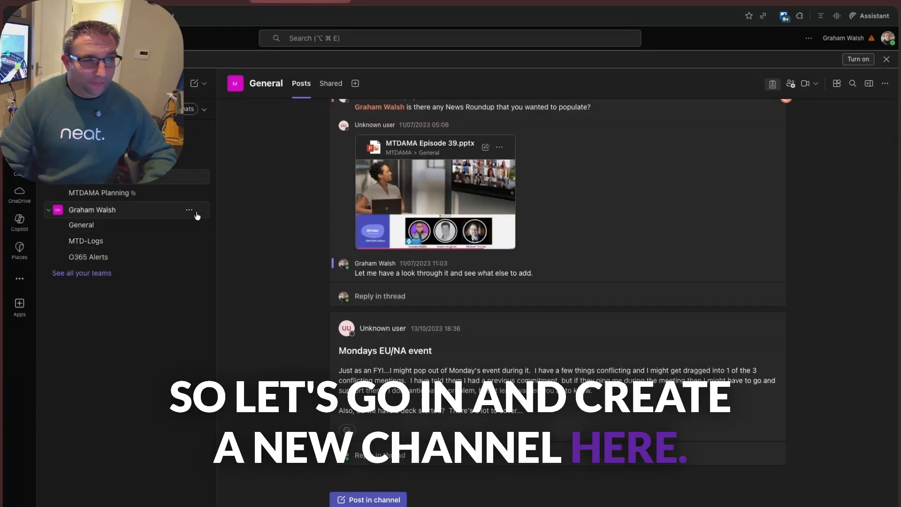
# - Create a channel named Teams Devices Alerts in the team that holds the MTD-Logs channel, choosing a channel type
pyautogui.click(189, 210)
pyautogui.click(227, 267)
pyautogui.write('T')
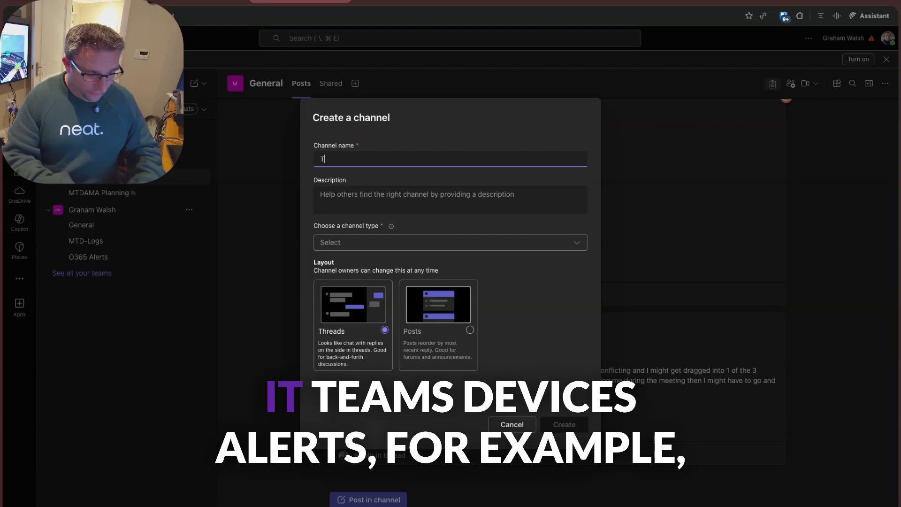
pyautogui.write('eams Devices A')
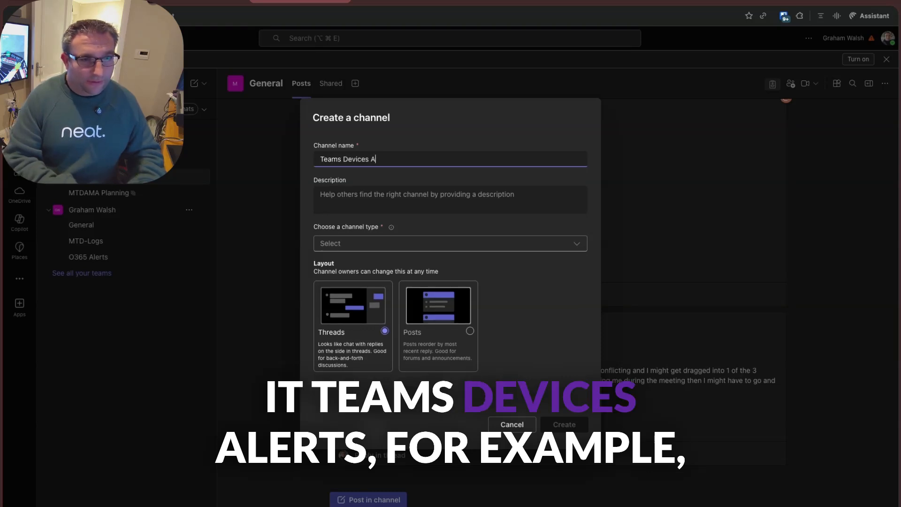
pyautogui.write('lerts')
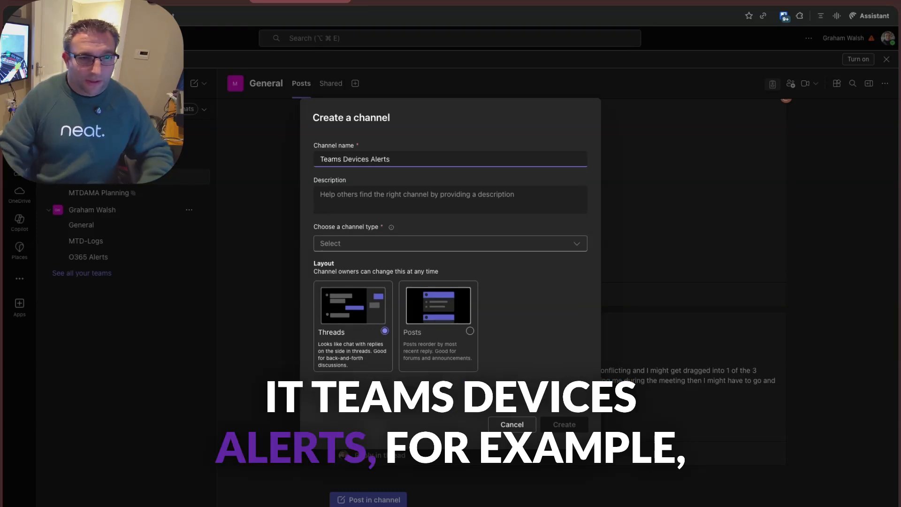
pyautogui.click(378, 248)
pyautogui.click(365, 262)
pyautogui.click(574, 426)
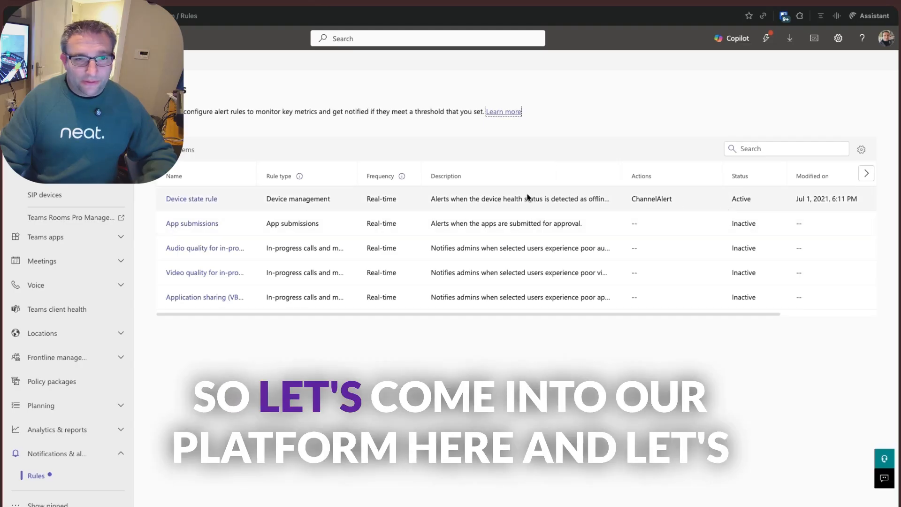
# - In the Teams admin center, open the Device state rule and add Critical to its device health status threshold
pyautogui.hscroll(3, 522, 202)
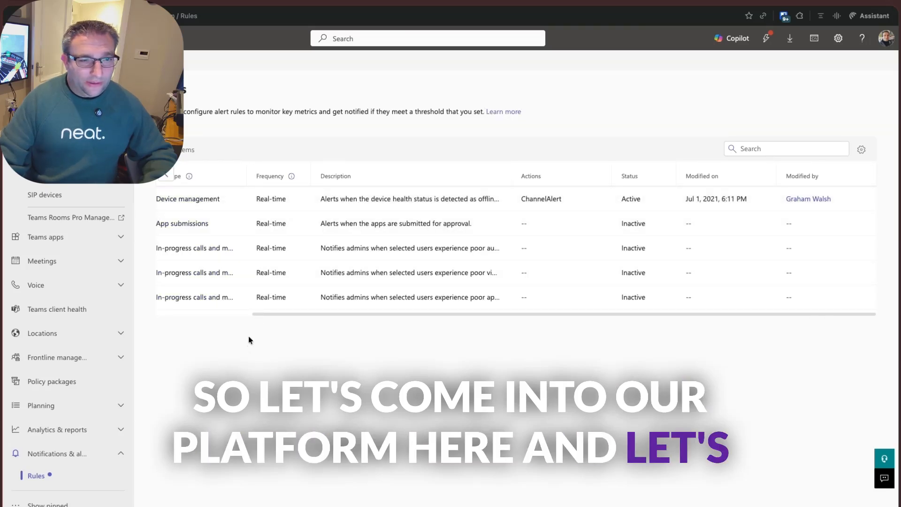
pyautogui.moveTo(267, 313); pyautogui.dragTo(172, 314)
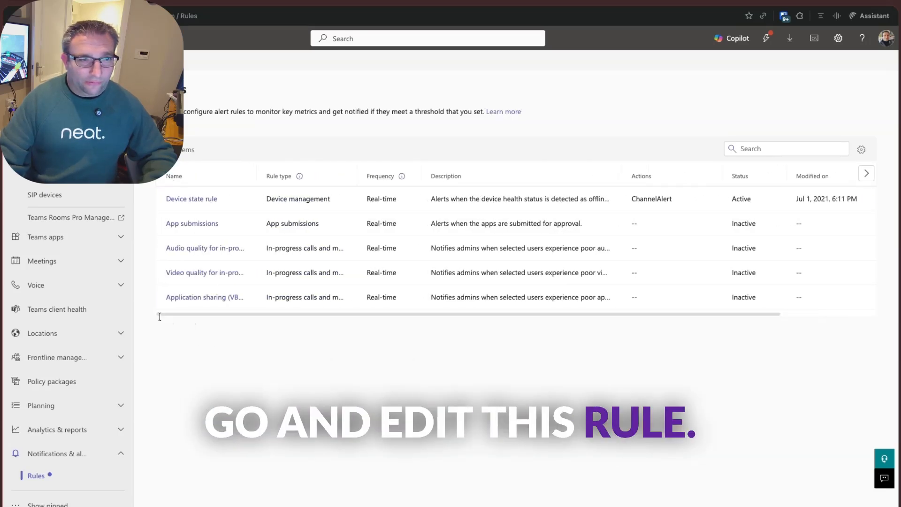
pyautogui.click(183, 199)
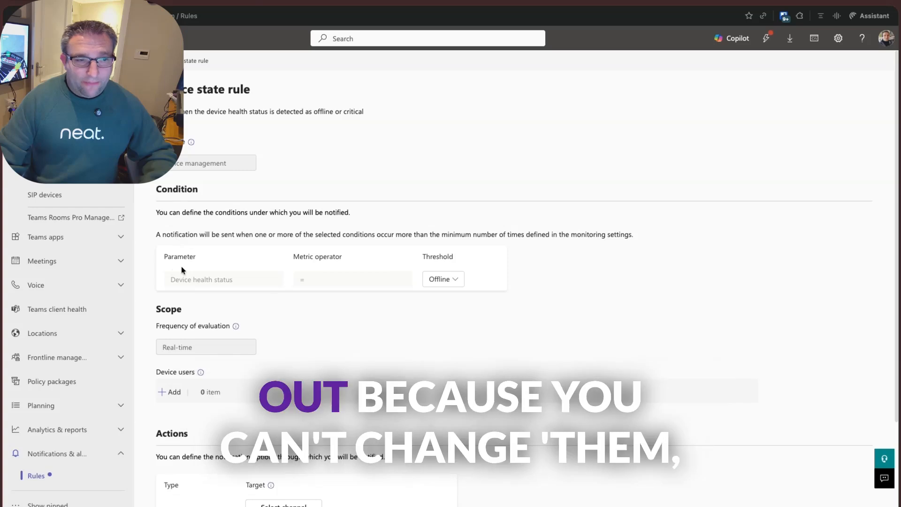
pyautogui.click(447, 280)
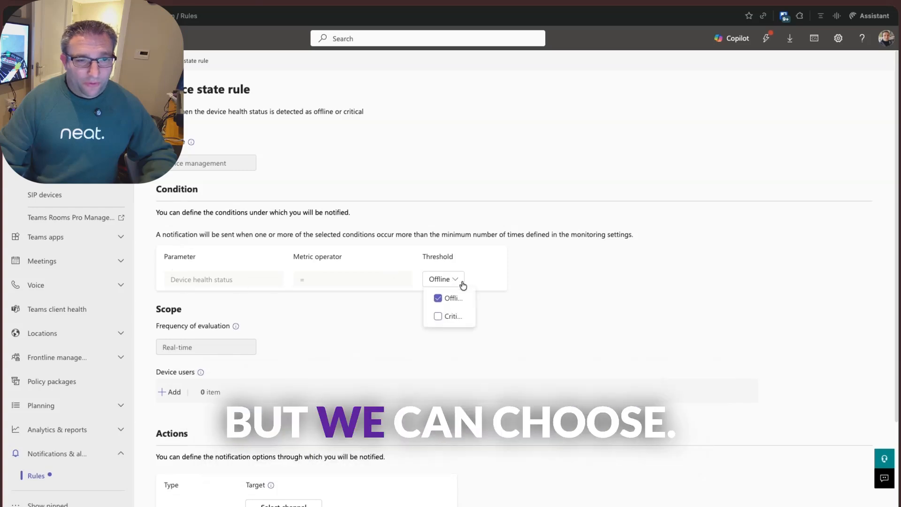
pyautogui.click(439, 316)
pyautogui.click(499, 244)
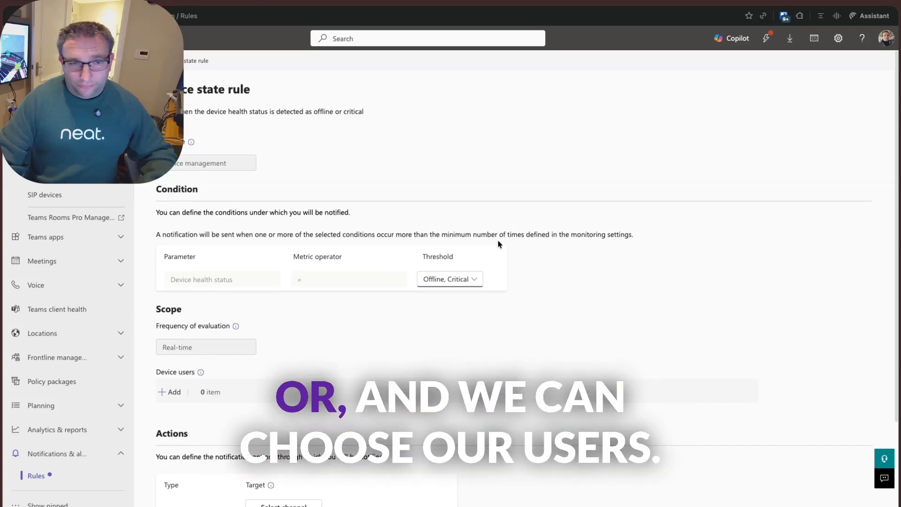
# - Find the Pit Lane device user and add it to the rule's scope
pyautogui.scroll(-2, 488, 247)
pyautogui.click(173, 290)
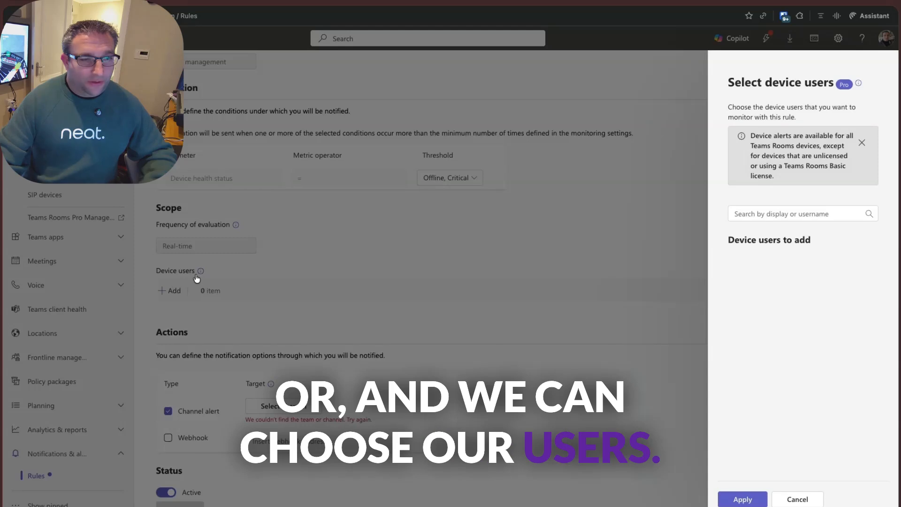
pyautogui.click(791, 217)
pyautogui.write('p')
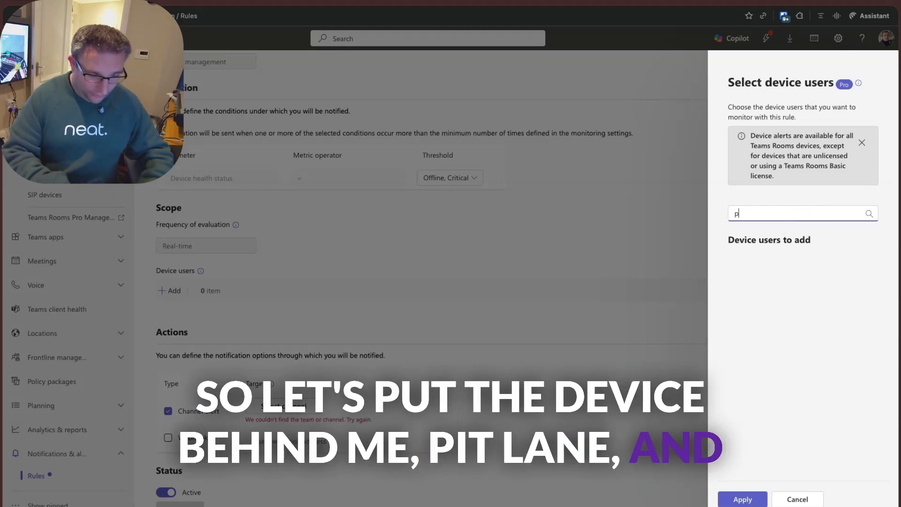
pyautogui.write('itl')
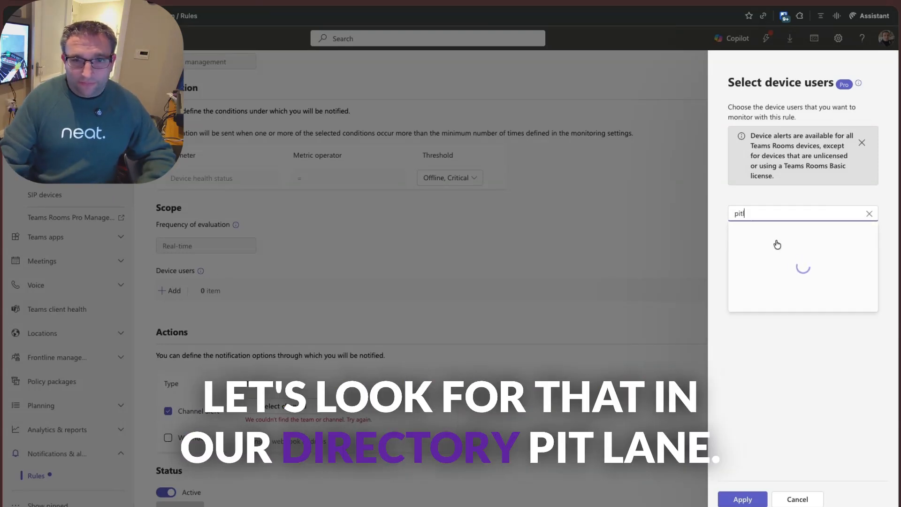
pyautogui.click(845, 236)
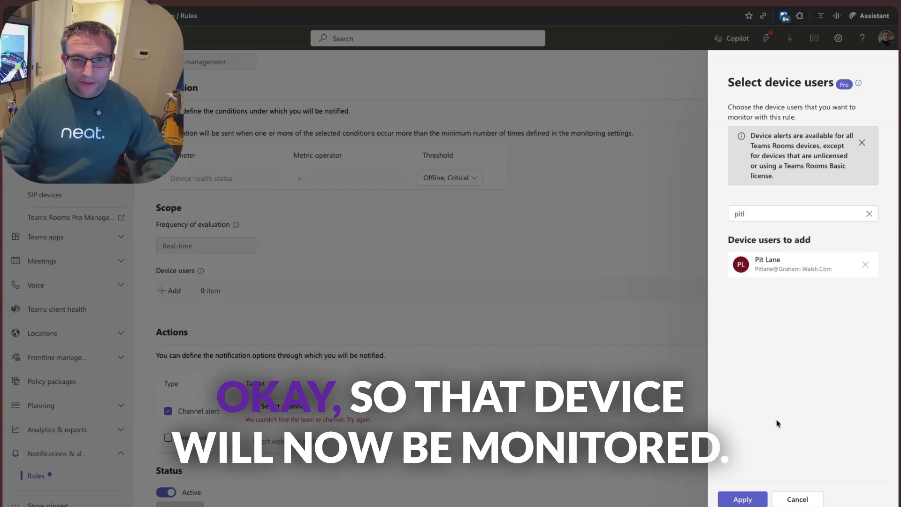
pyautogui.click(743, 498)
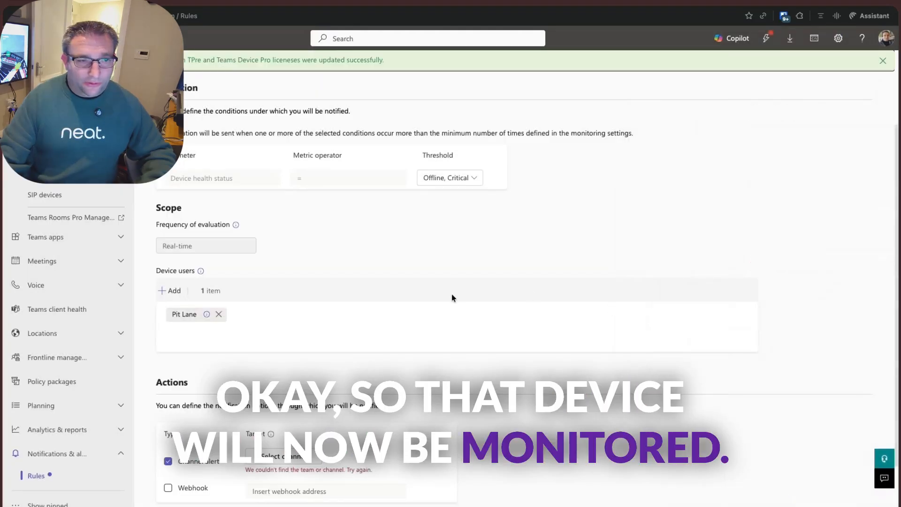
# - Set the rule's channel alert target to the Teams Devices Alerts channel and save the rule
pyautogui.scroll(-2, 166, 406)
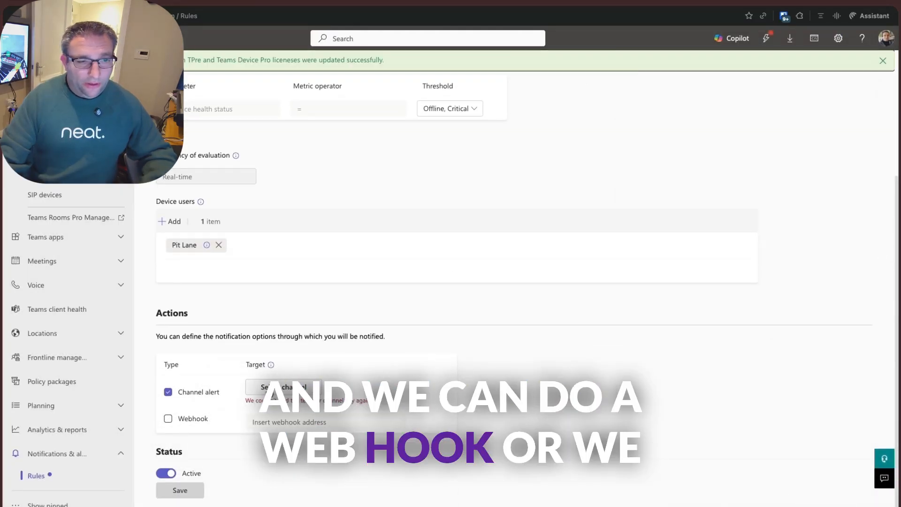
pyautogui.click(283, 387)
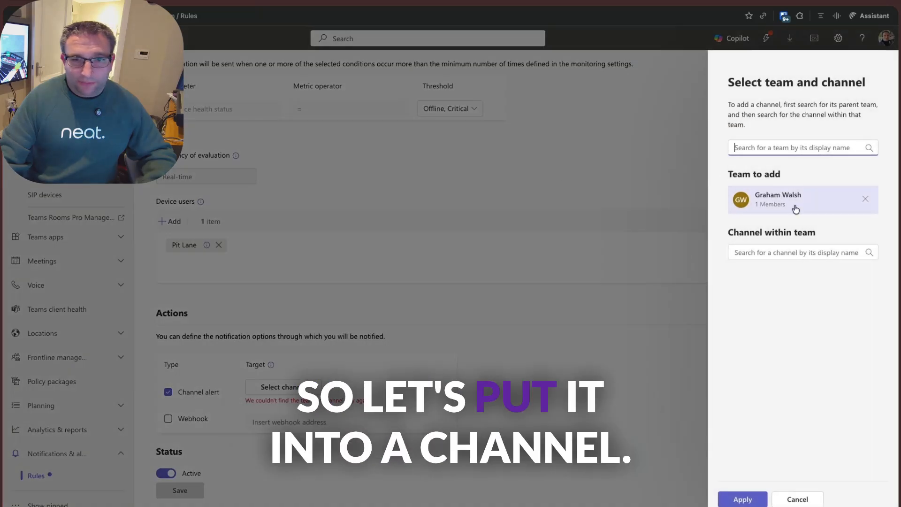
pyautogui.write('teams')
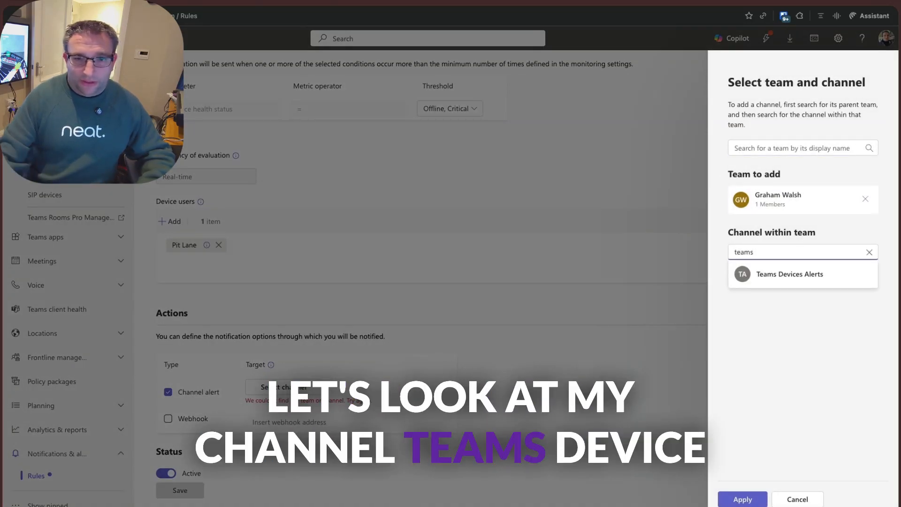
pyautogui.click(840, 273)
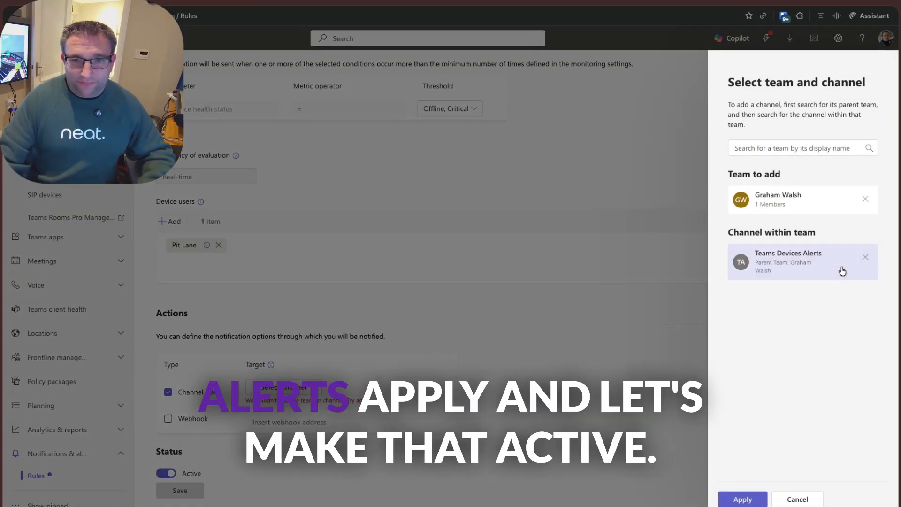
pyautogui.click(743, 499)
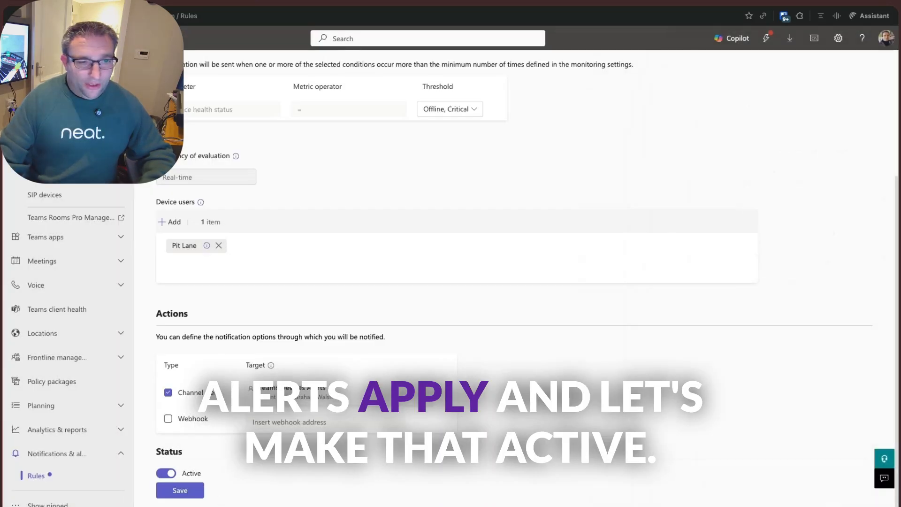
pyautogui.click(188, 490)
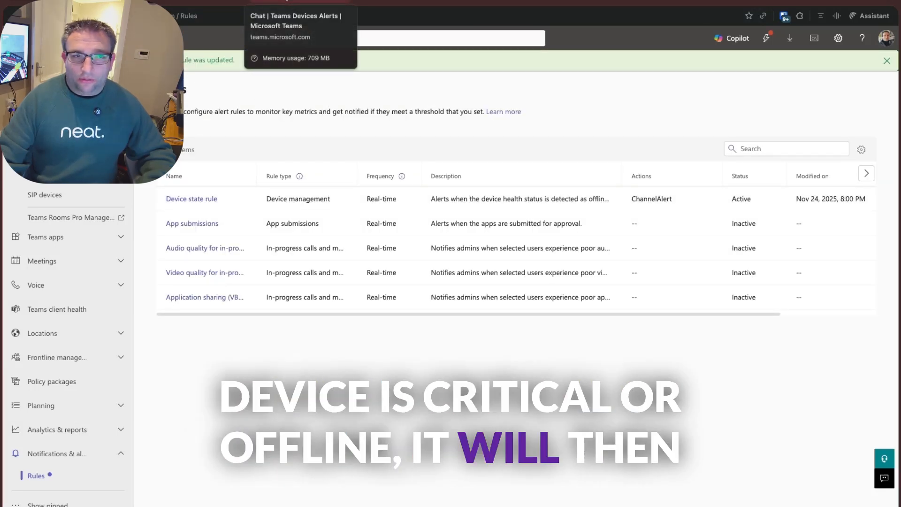
# - Check the new alerts channel in Teams, switch to Neat Pulse, and start a new Alerts and Events rule in its settings
pyautogui.click(300, 1)
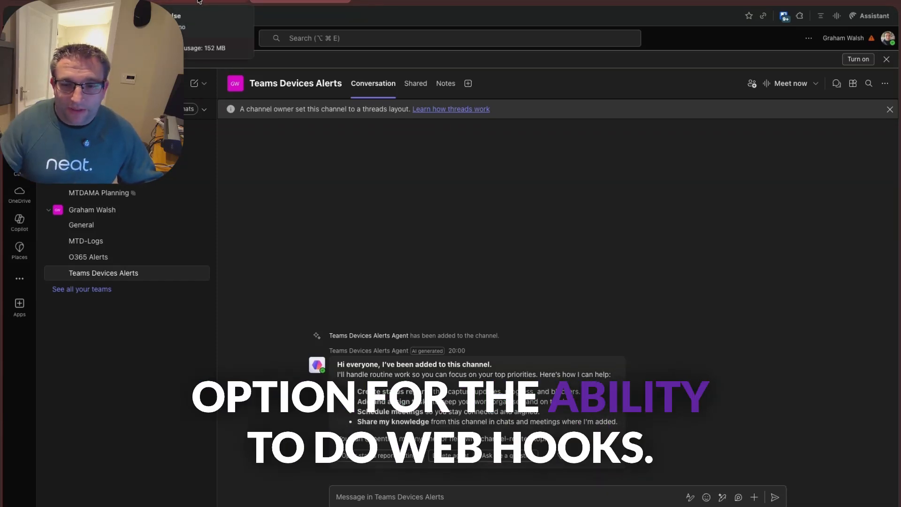
pyautogui.click(199, 1)
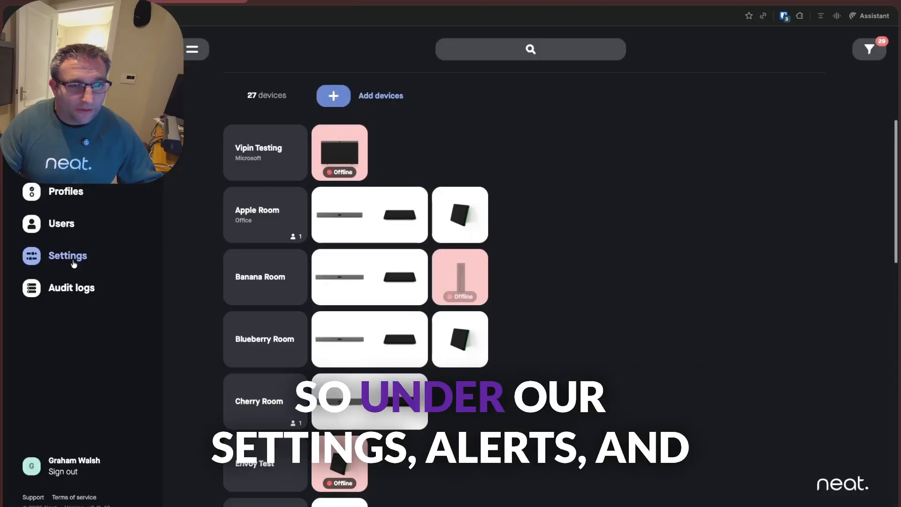
pyautogui.click(94, 258)
pyautogui.click(327, 357)
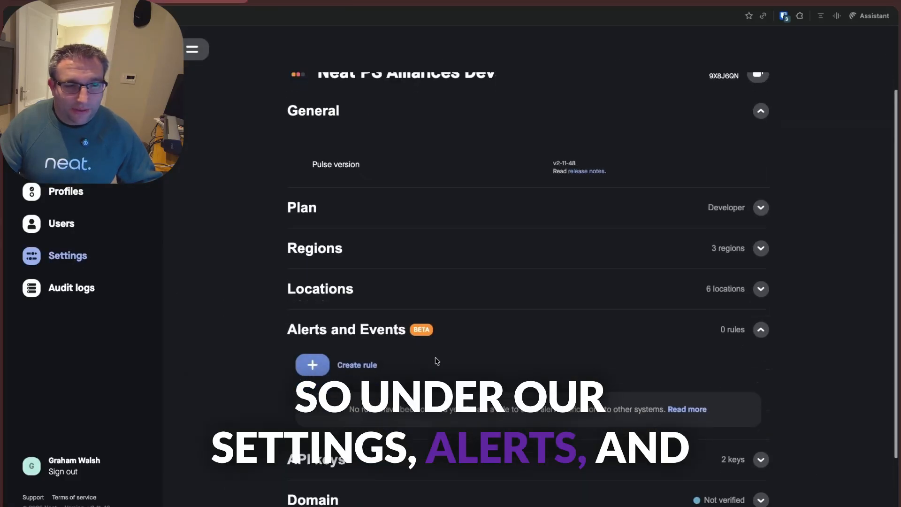
pyautogui.click(315, 367)
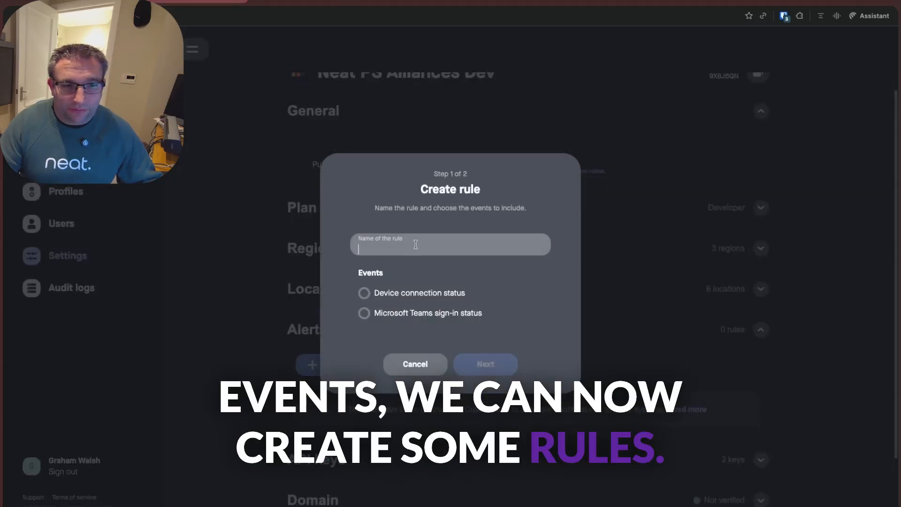
# - Name the rule Teams Devices Alerts and include the Device connection status and Microsoft Teams sign-in status events
pyautogui.click(415, 245)
pyautogui.write('TeaM')
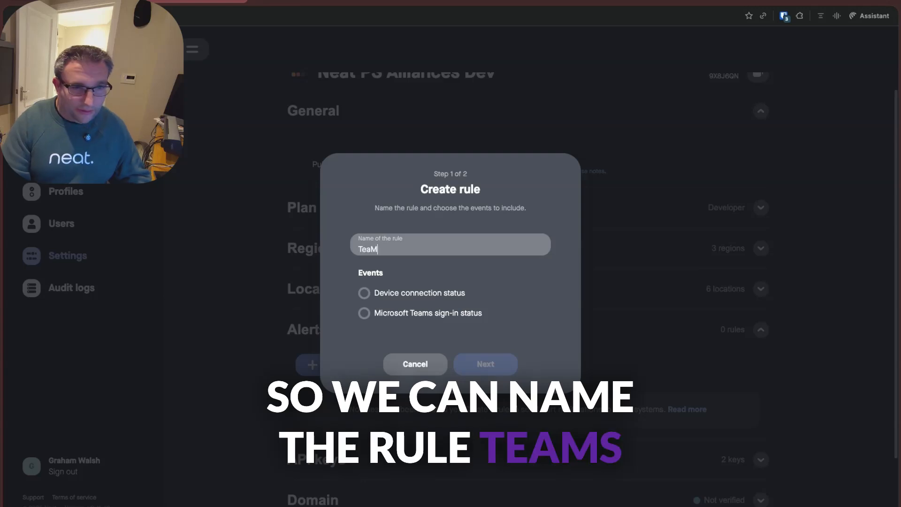
pyautogui.write('s Devices Al')
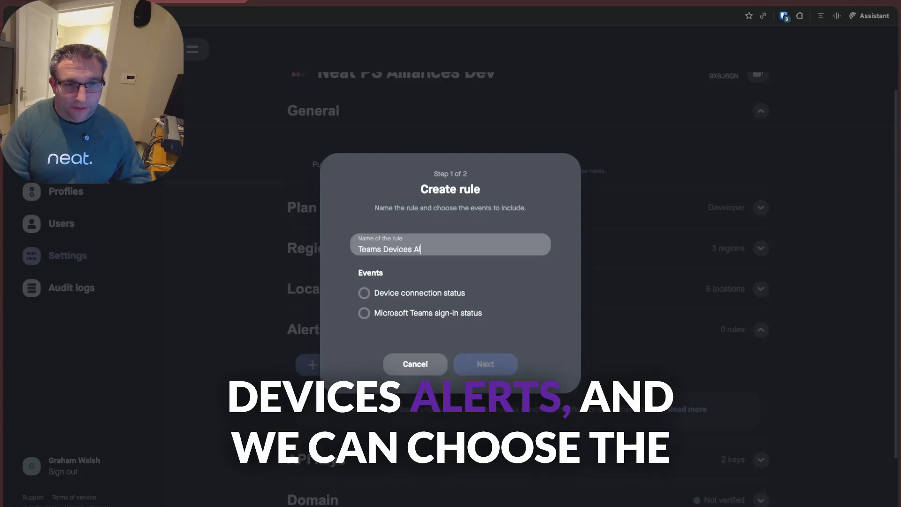
pyautogui.write('erts')
pyautogui.click(404, 293)
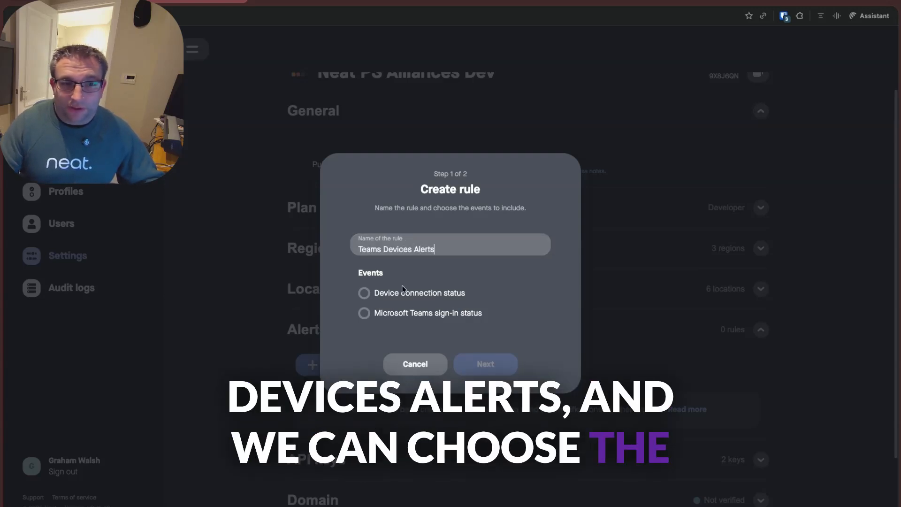
pyautogui.click(375, 315)
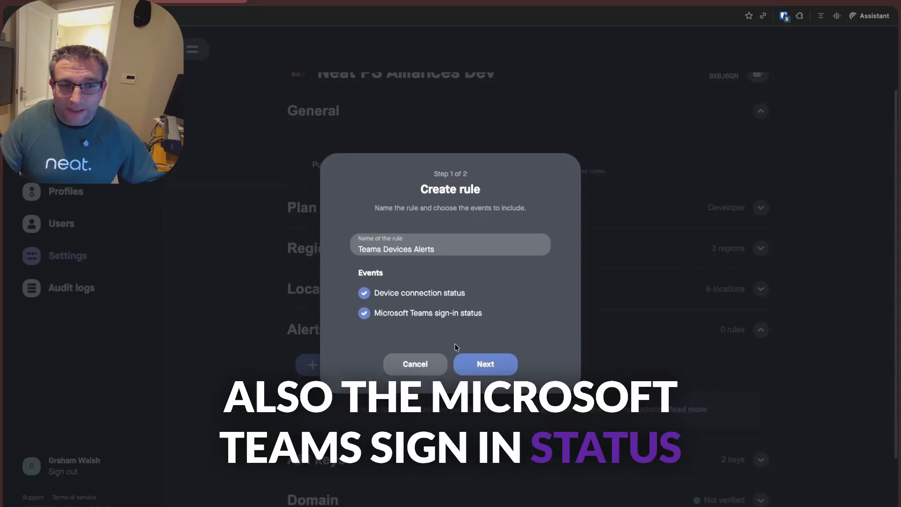
# - Continue to the rule's webhook setup and set the format to Microsoft Teams (Adaptive Card)
pyautogui.click(498, 366)
pyautogui.click(469, 286)
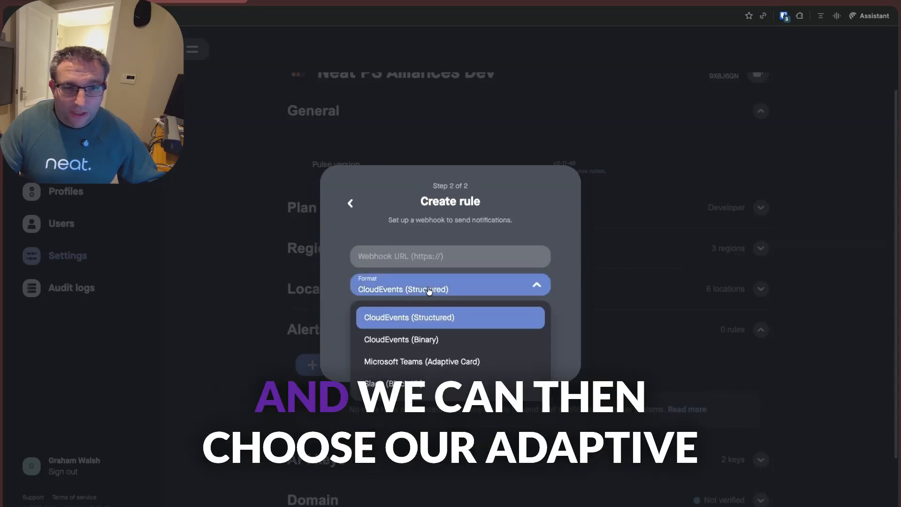
pyautogui.click(419, 364)
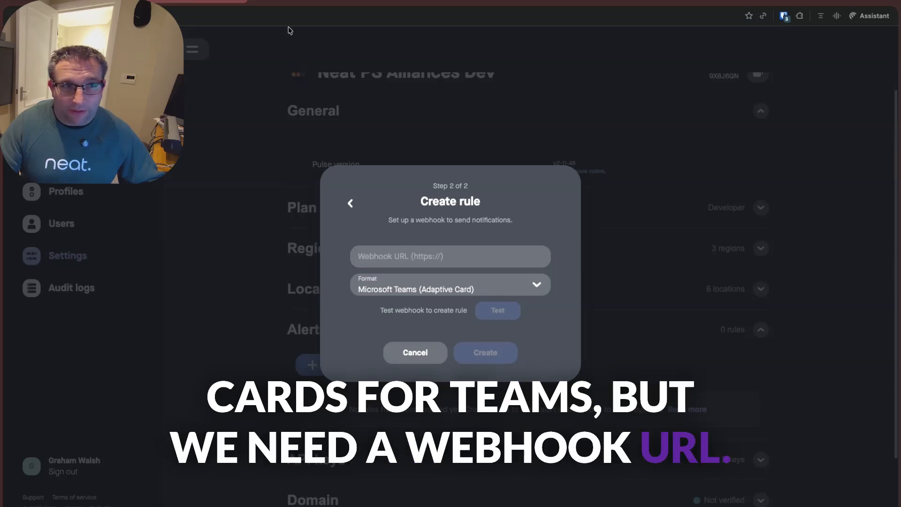
# - Switch to Teams, open Workflows for the Teams Devices Alerts channel, and filter all templates to Get updates
pyautogui.click(272, 2)
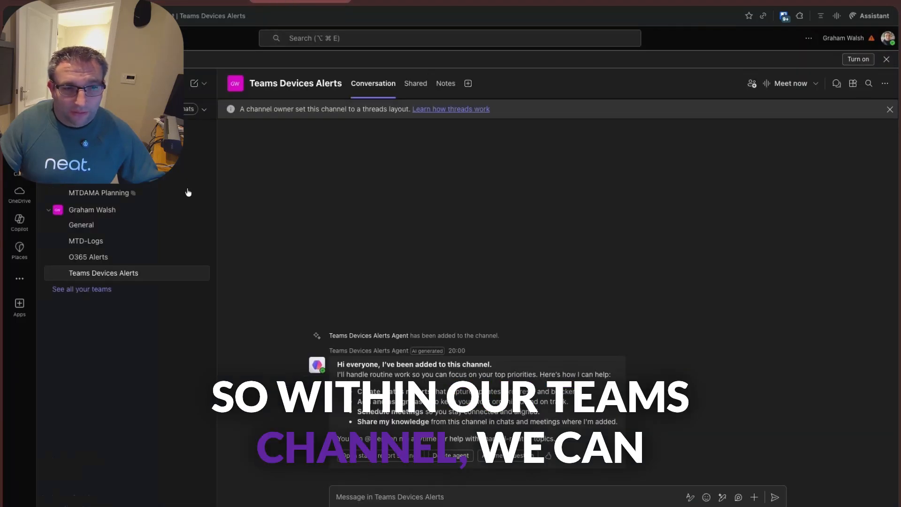
pyautogui.click(197, 275)
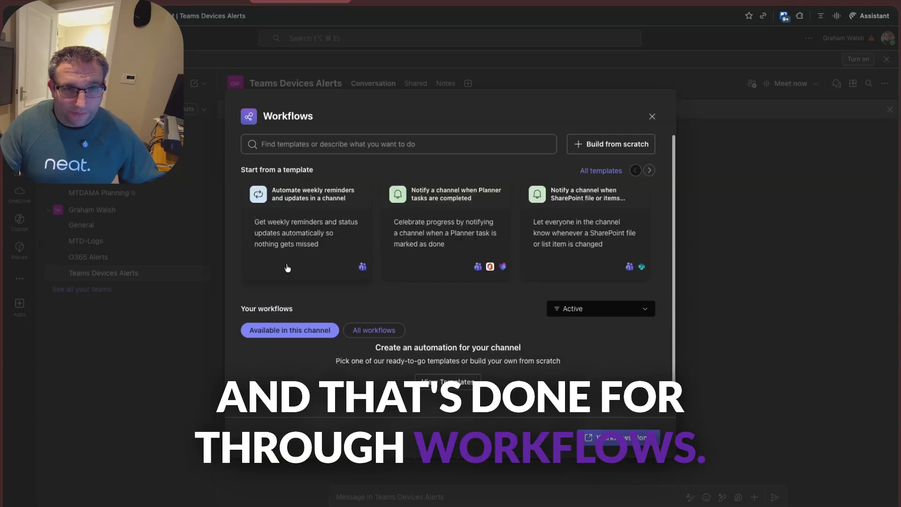
pyautogui.click(603, 170)
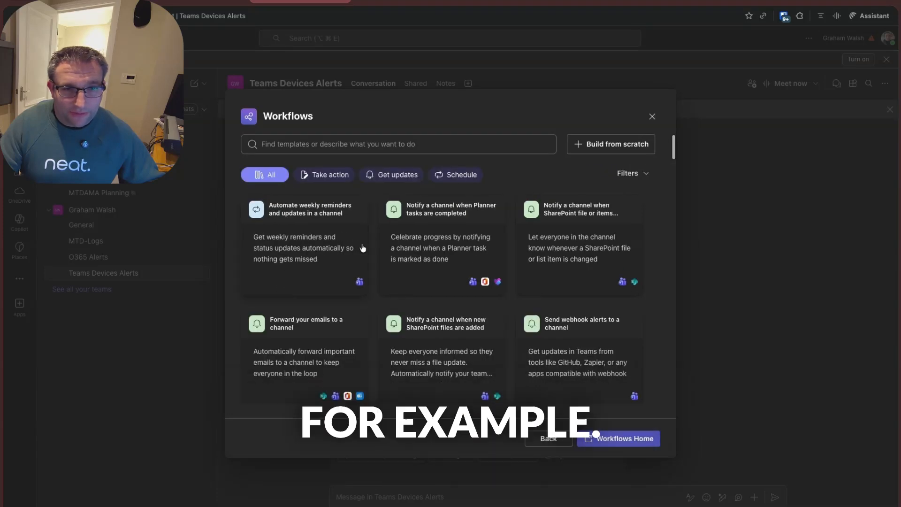
pyautogui.click(405, 175)
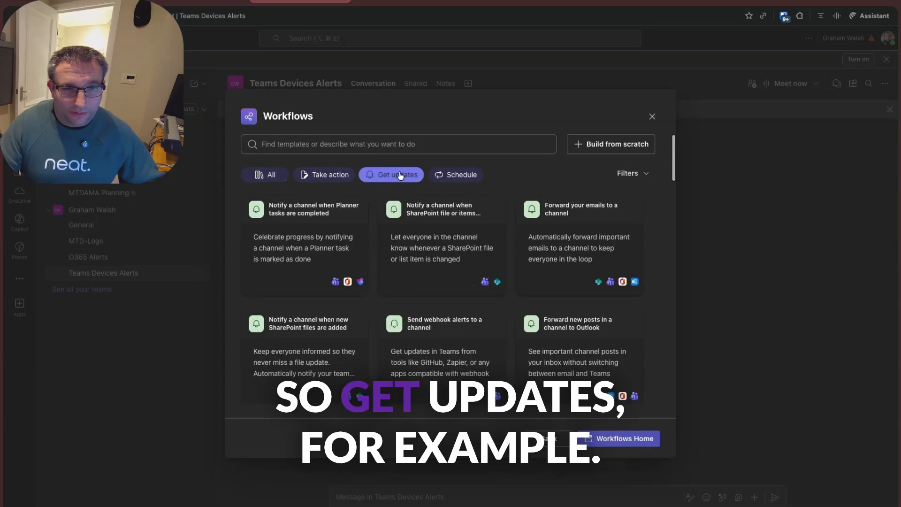
# - Search the workflow templates for webhook and choose the one that sends webhook alerts to a channel
pyautogui.click(409, 144)
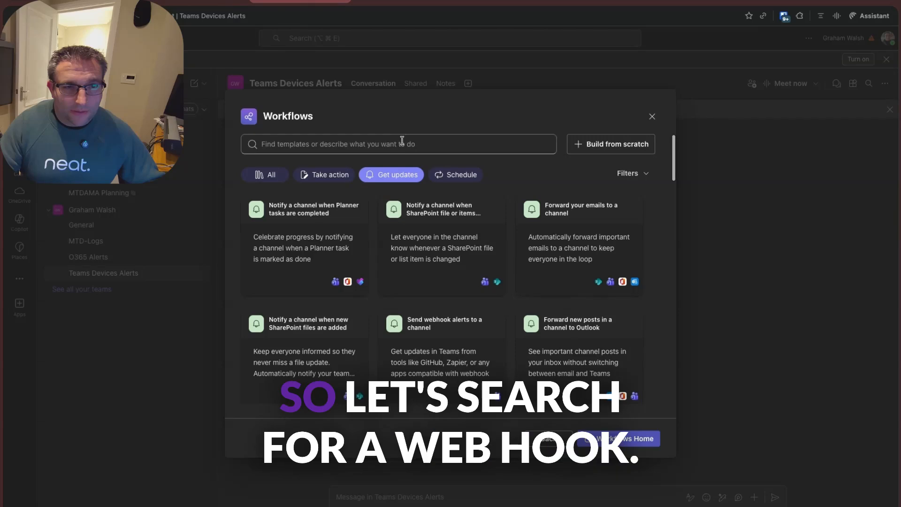
pyautogui.write('wevb')
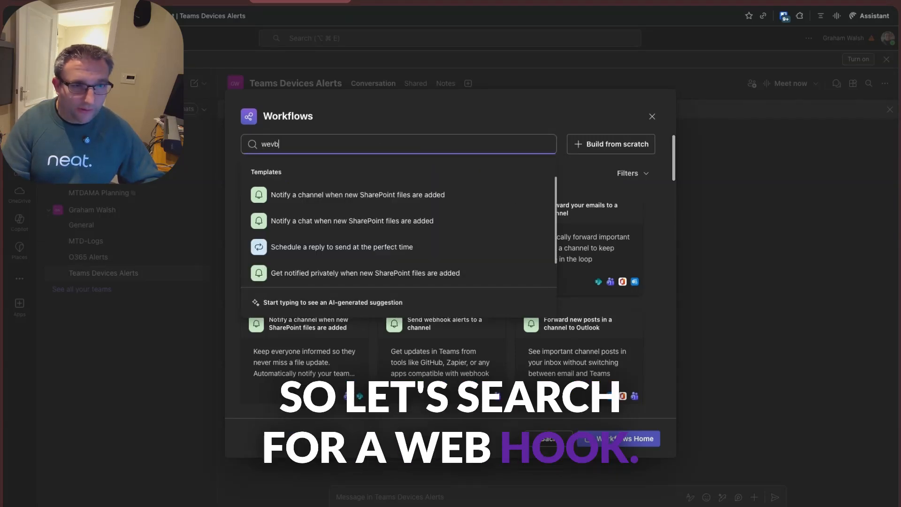
pyautogui.press('BackSpace')
pyautogui.press('BackSpace')
pyautogui.write('bhook')
pyautogui.click(332, 220)
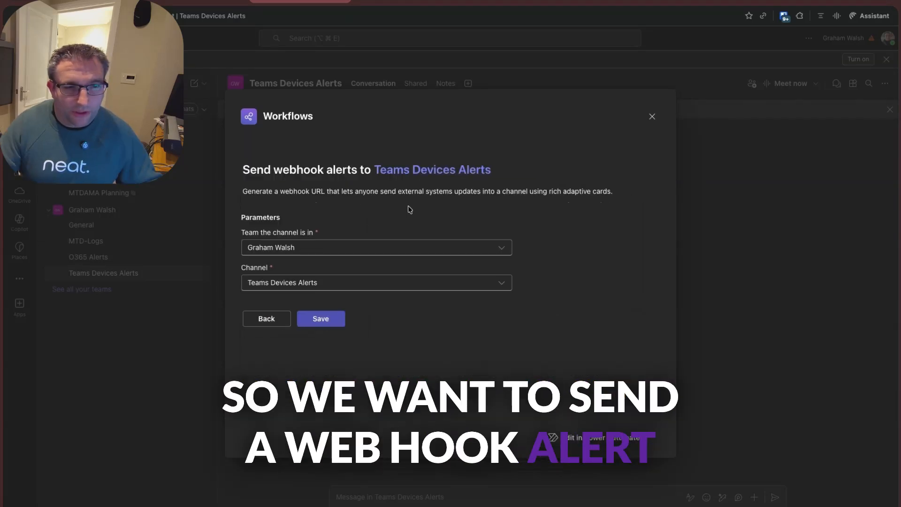
# - Save the webhook workflow for the Teams Devices Alerts channel and paste its webhook link into the Neat Pulse rule's Webhook URL
pyautogui.click(312, 322)
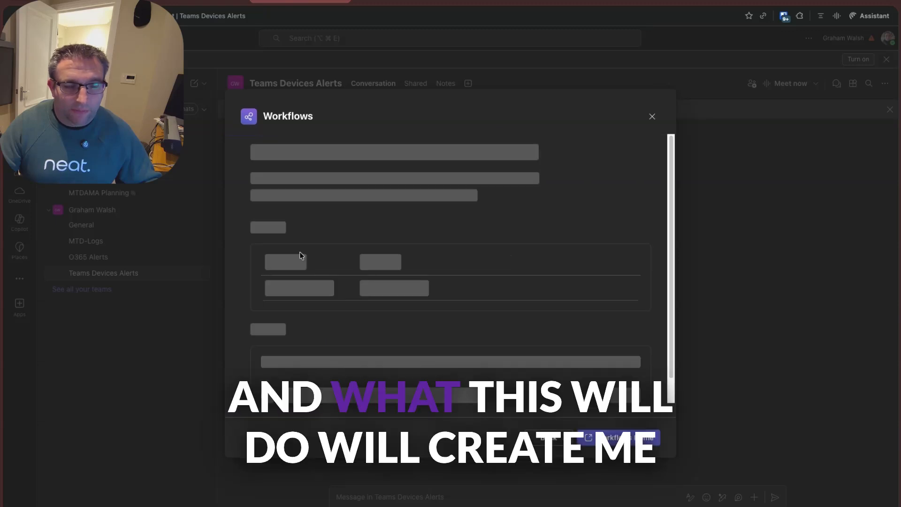
pyautogui.click(288, 227)
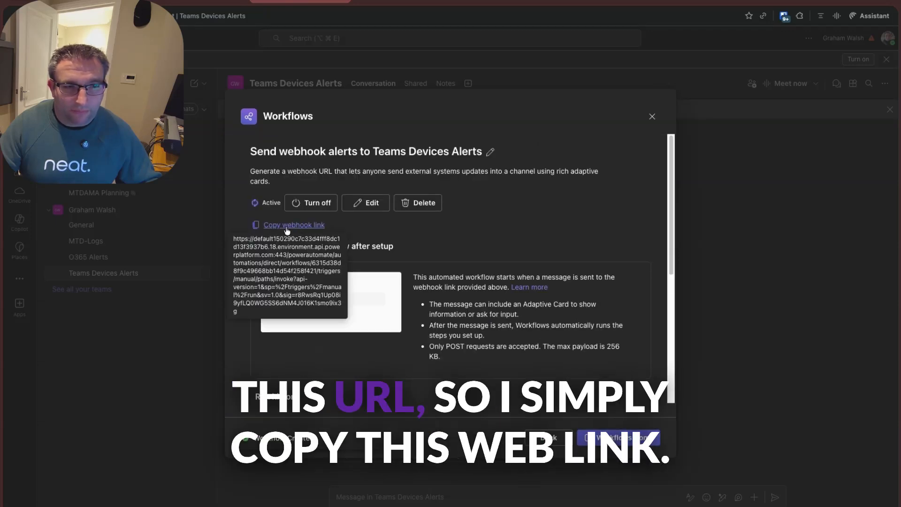
pyautogui.click(288, 226)
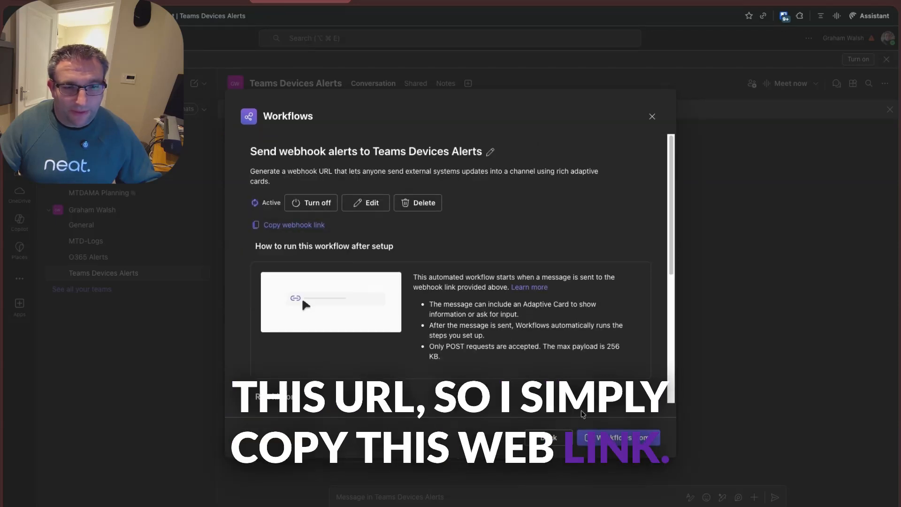
pyautogui.click(196, 3)
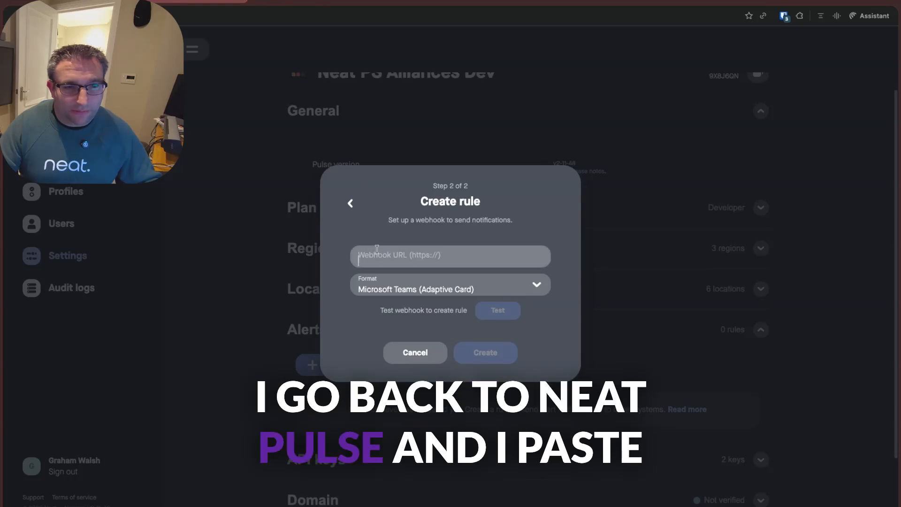
pyautogui.hotkey('ctrl', 'v')
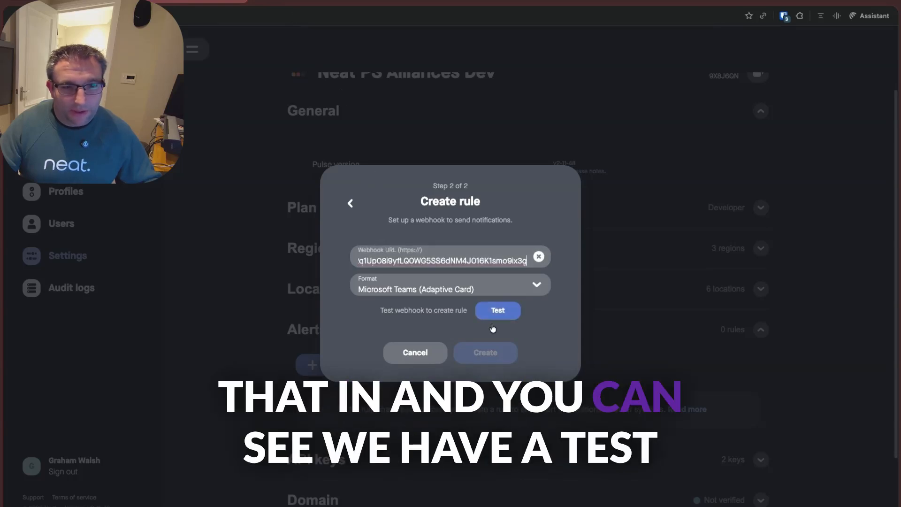
# - Close the Workflows window in Teams, test the webhook from Neat Pulse, and create the rule
pyautogui.click(298, 6)
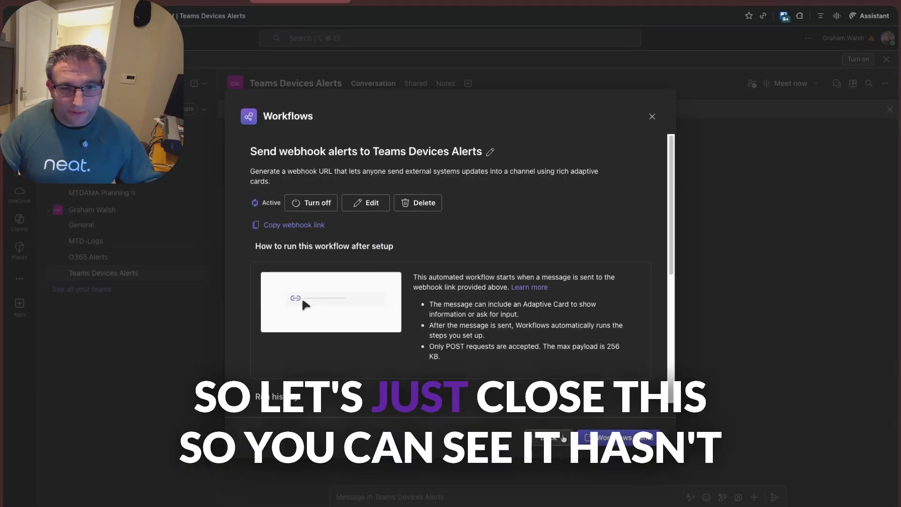
pyautogui.click(653, 116)
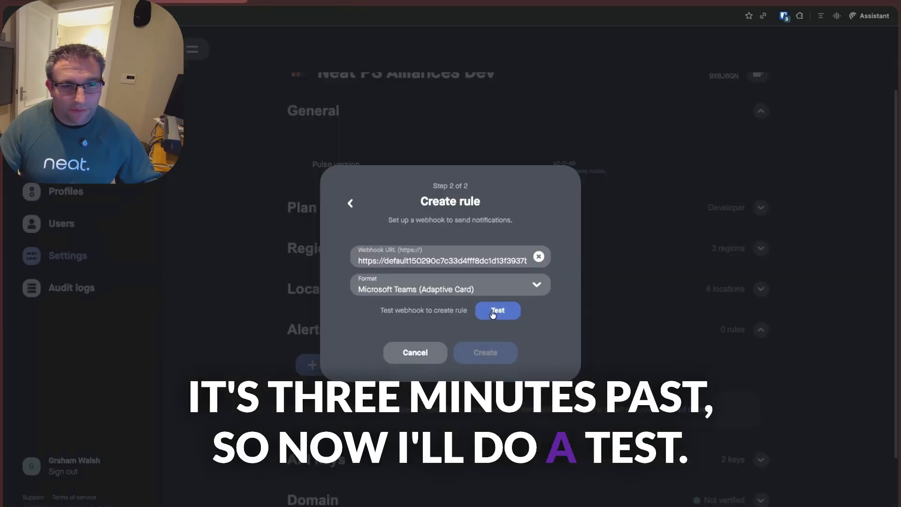
pyautogui.click(492, 314)
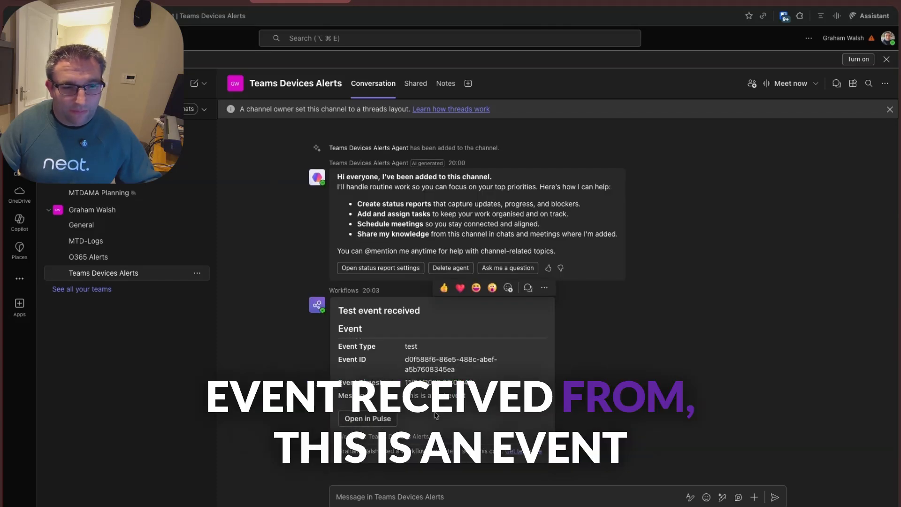
pyautogui.click(189, 2)
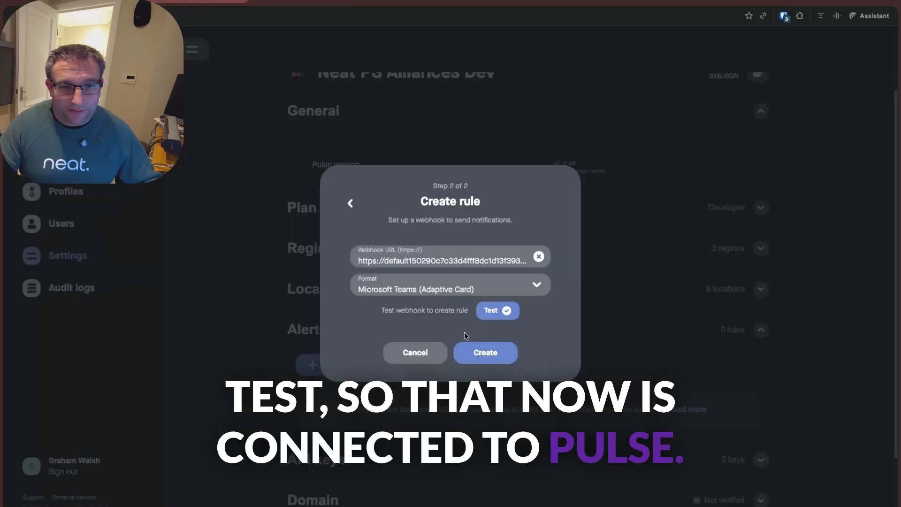
pyautogui.click(478, 353)
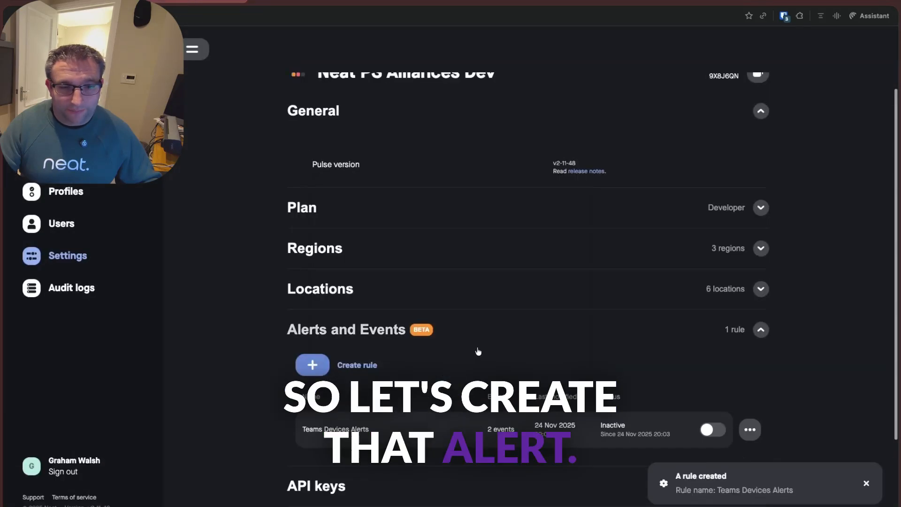
# - Examine the webhook creation entry in the Neat Pulse audit logs and return to the settings
pyautogui.scroll(-1, 477, 351)
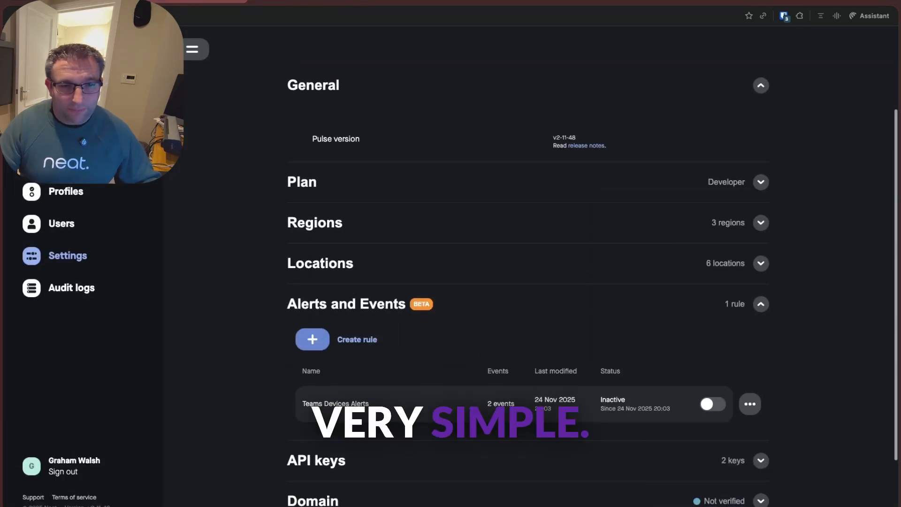
pyautogui.click(57, 293)
pyautogui.moveTo(420, 177); pyautogui.dragTo(483, 178)
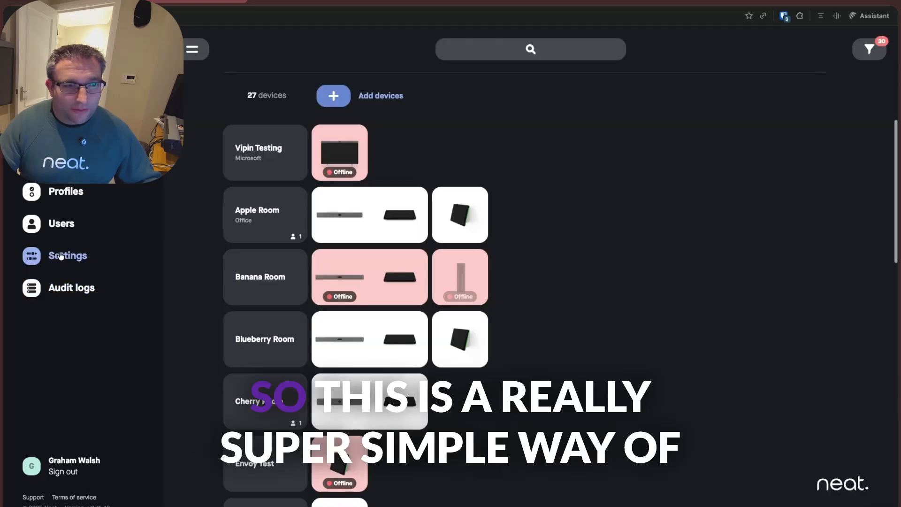
pyautogui.click(61, 256)
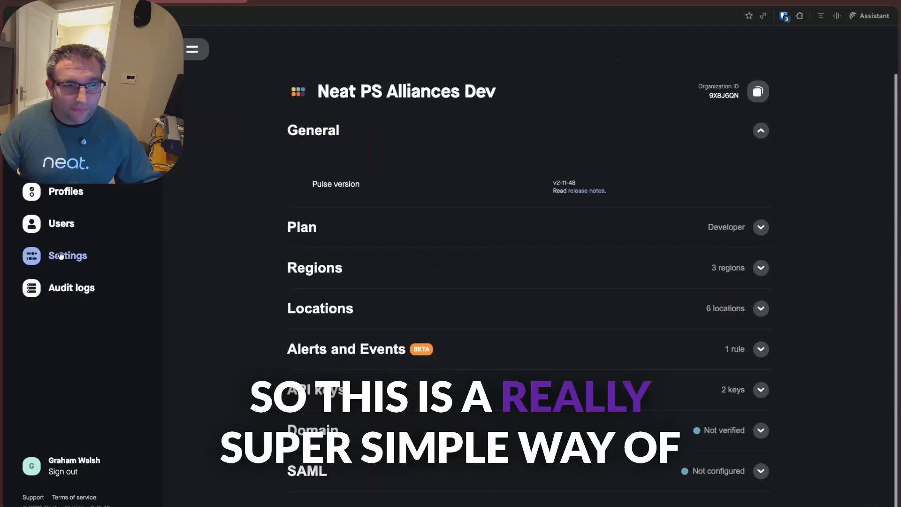
# - Check the alerts channel in Teams, then open the Pit Lane Teams Rooms on Android device in Teams admin center and refresh its details
pyautogui.click(282, 2)
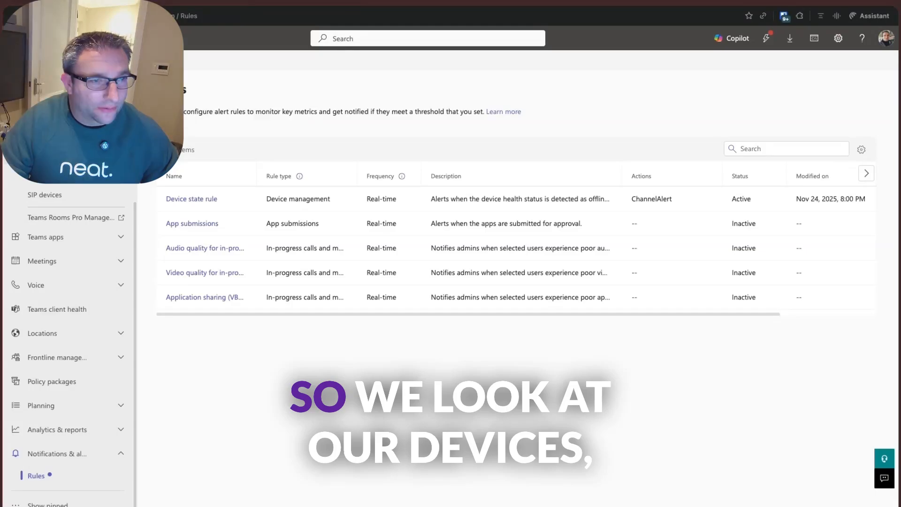
pyautogui.scroll(4, 70, 281)
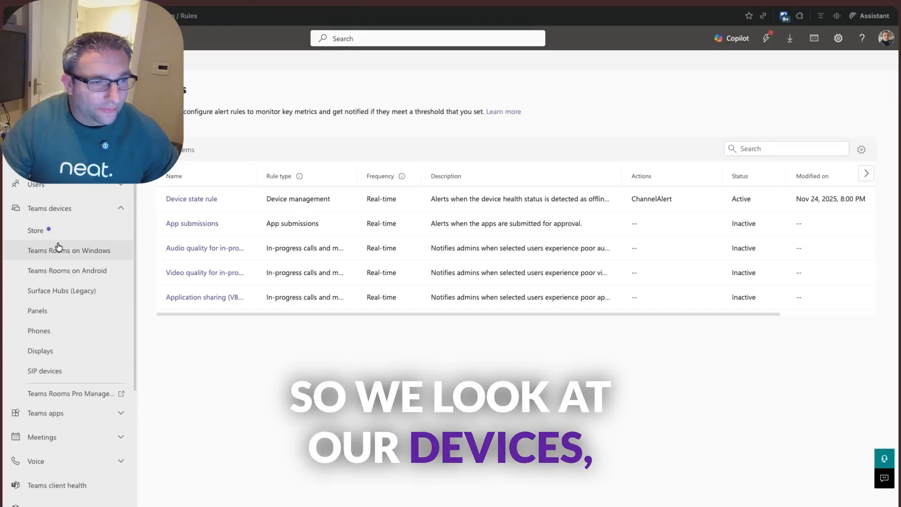
pyautogui.click(61, 271)
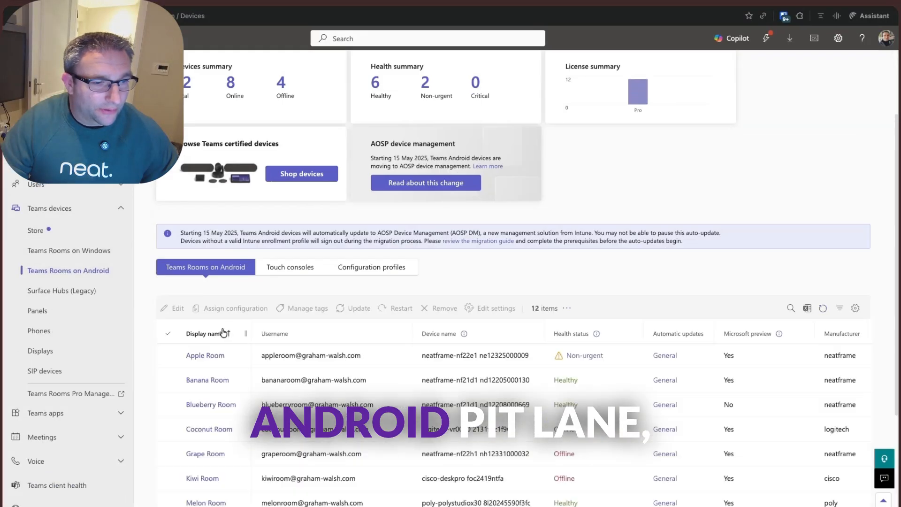
pyautogui.scroll(-5, 201, 402)
pyautogui.click(202, 402)
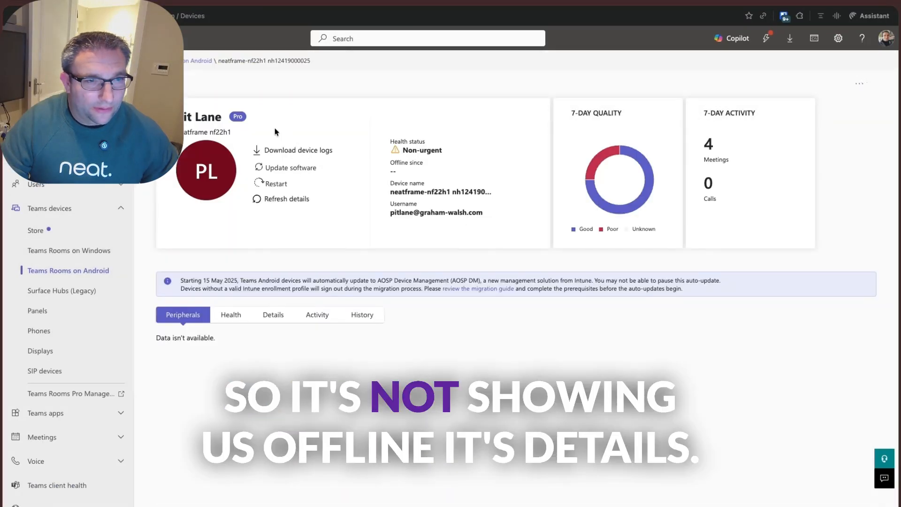
pyautogui.click(285, 199)
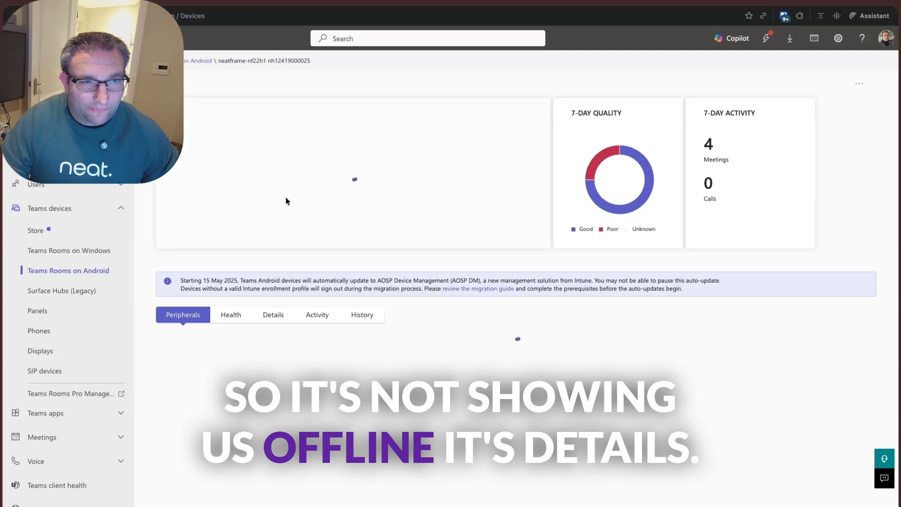
# - Switch back to Neat Pulse and activate the Teams Devices Alerts rule under Alerts and Events
pyautogui.click(195, 1)
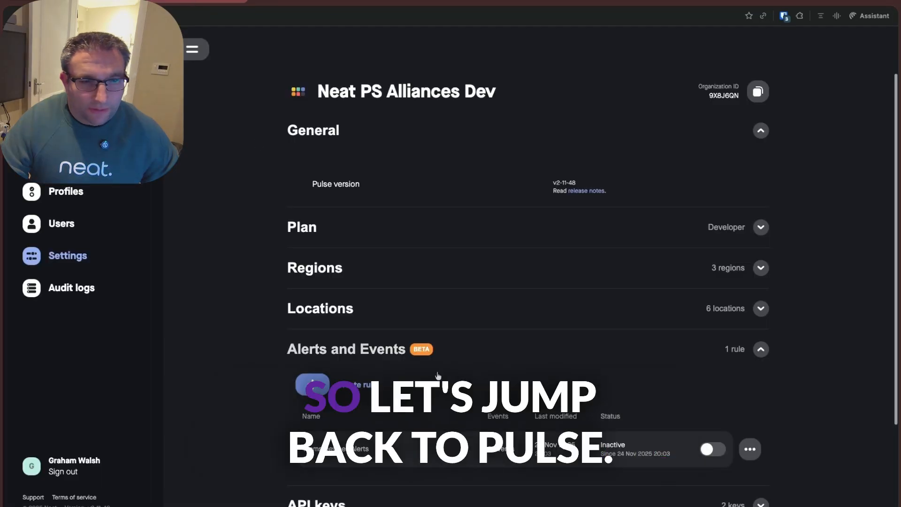
pyautogui.scroll(-3, 613, 394)
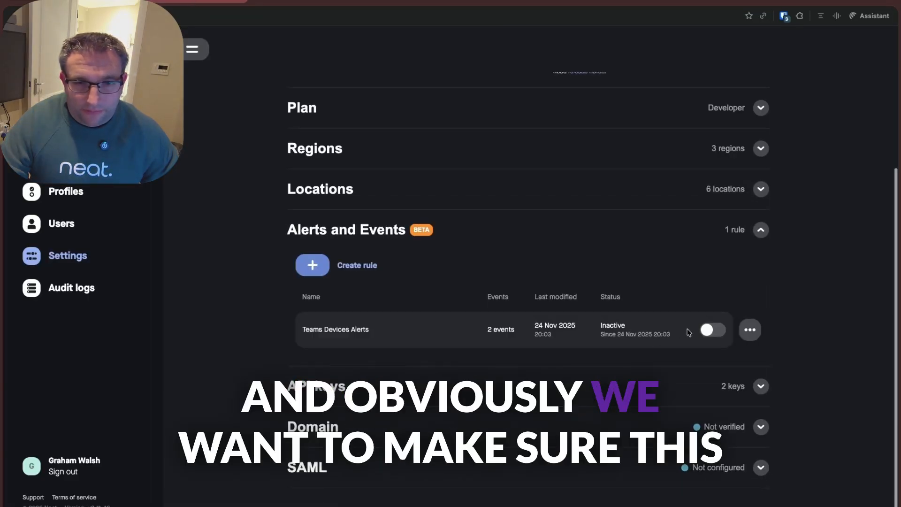
pyautogui.click(706, 331)
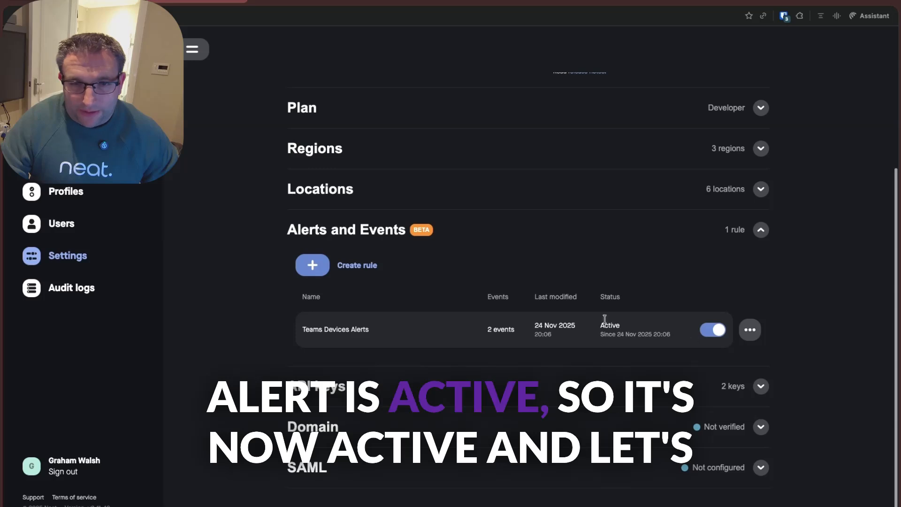
pyautogui.scroll(3, 441, 207)
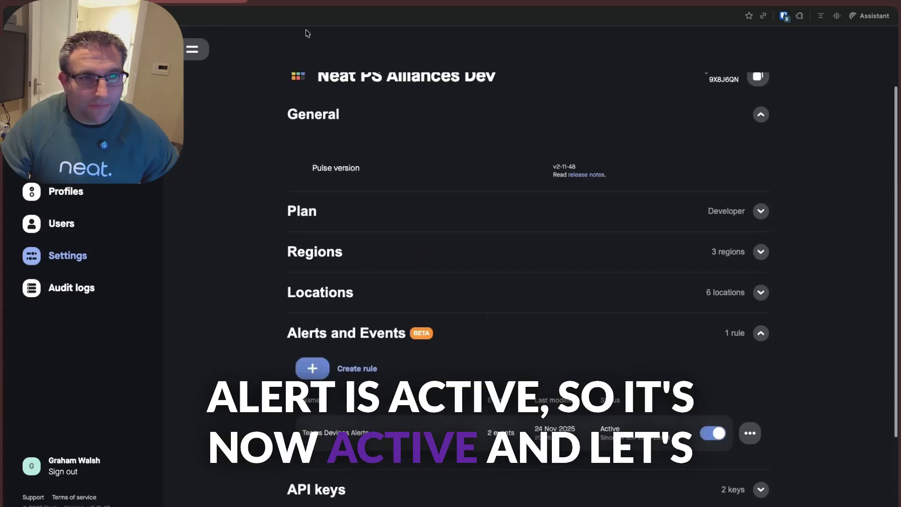
# - Check the Office Board 50 room's Neat Board 50 details in Neat Pulse and examine its disconnection alert in the Teams channel
pyautogui.click(301, 1)
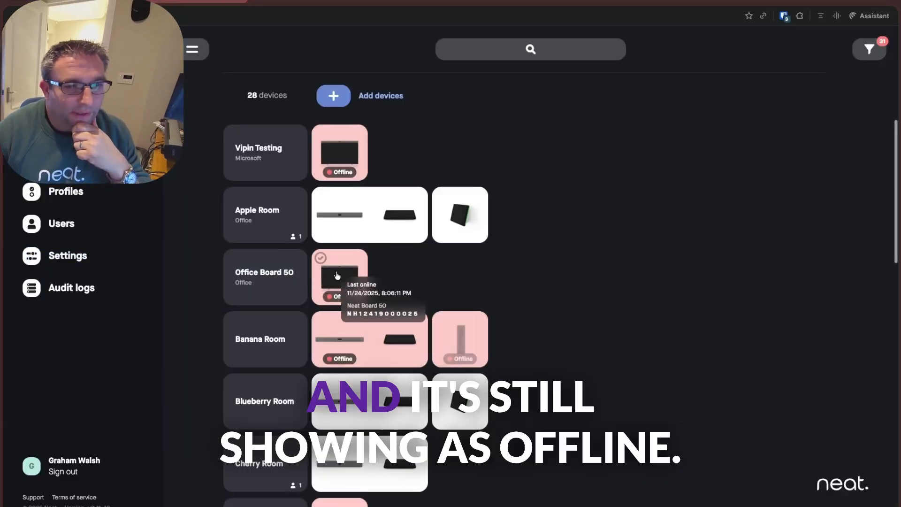
pyautogui.click(340, 277)
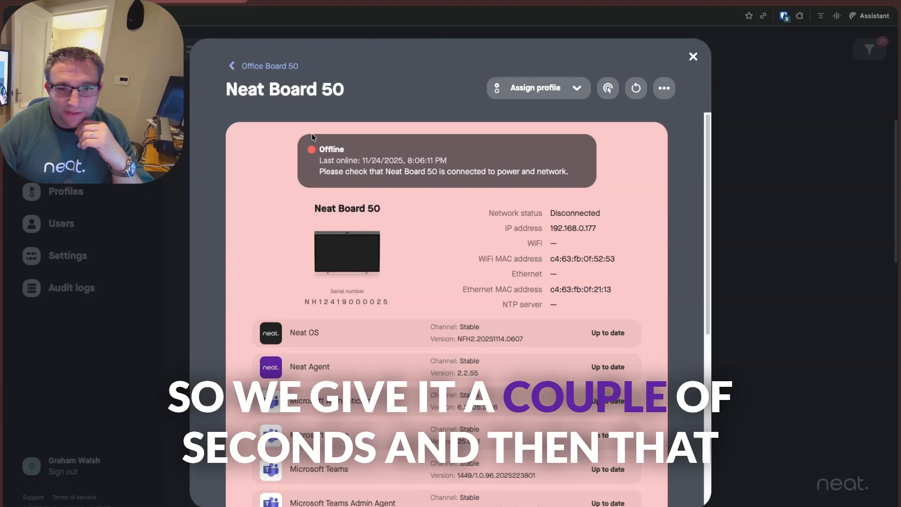
pyautogui.click(283, 2)
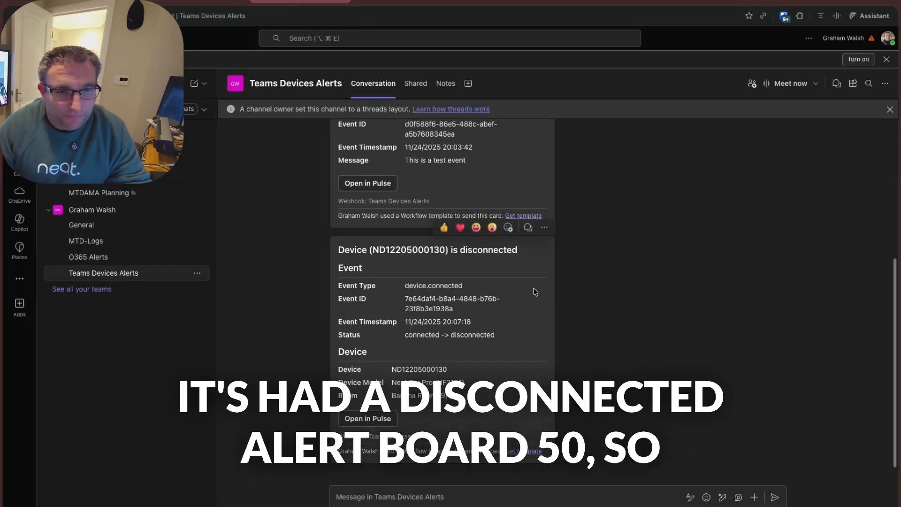
pyautogui.moveTo(398, 369); pyautogui.dragTo(463, 370)
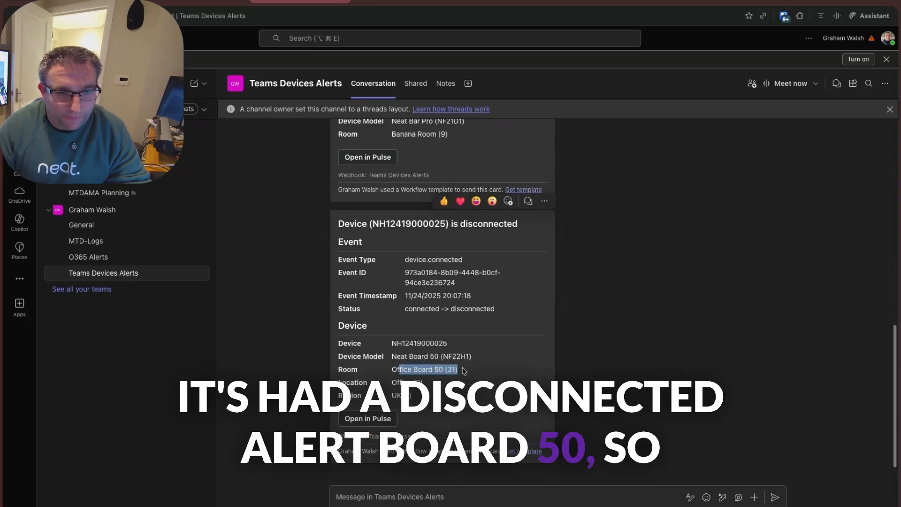
pyautogui.moveTo(415, 261); pyautogui.dragTo(462, 263)
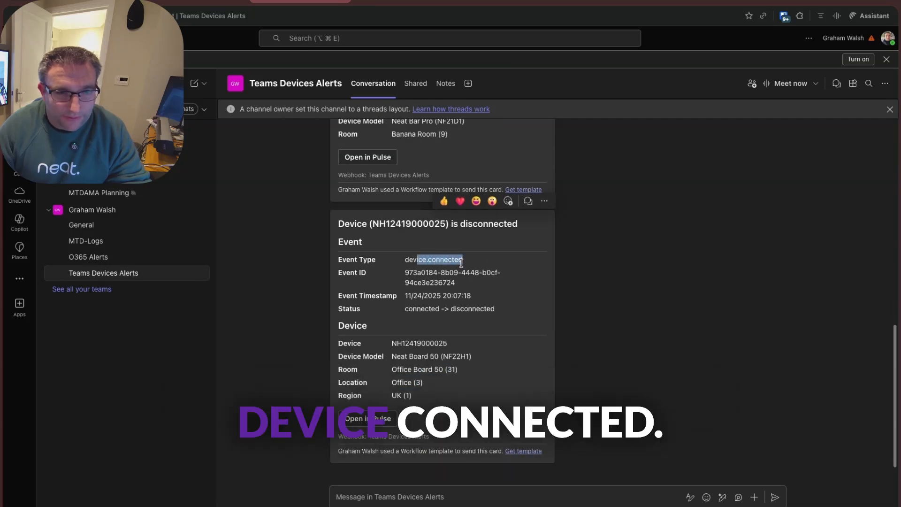
pyautogui.click(461, 263)
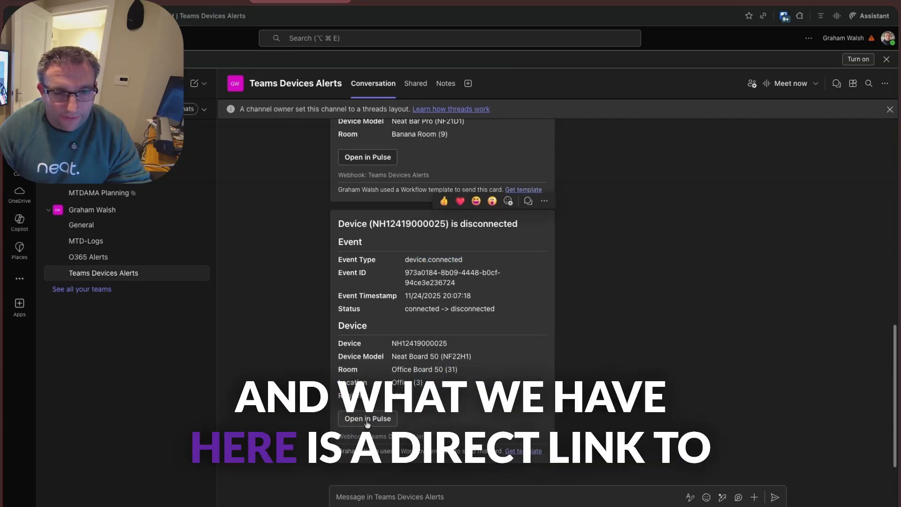
# - Open the device in Neat Pulse from its disconnection alert, close the details, and reopen the Office Board 50 room's Neat Board 50
pyautogui.click(367, 422)
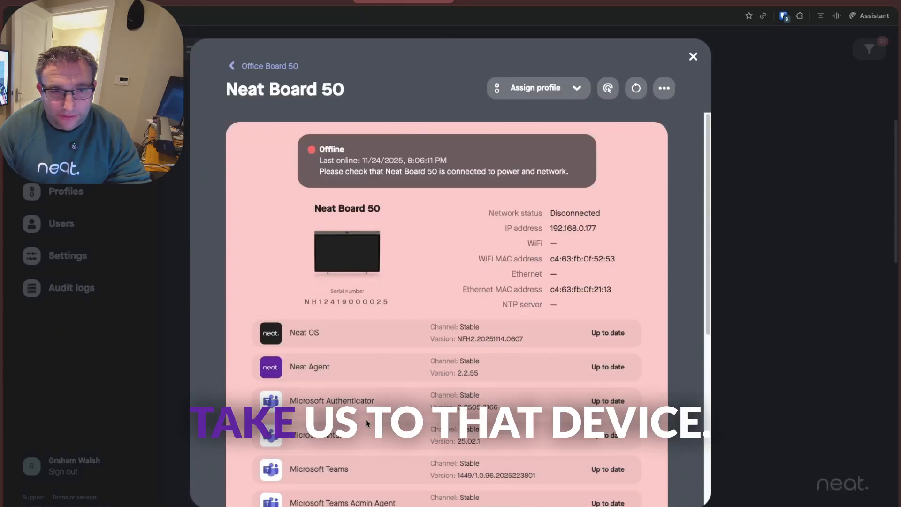
pyautogui.click(693, 57)
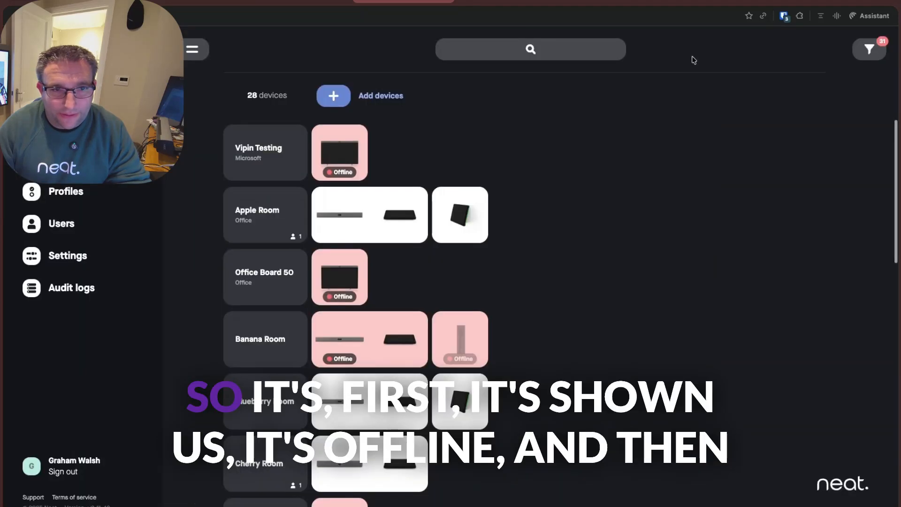
pyautogui.click(353, 277)
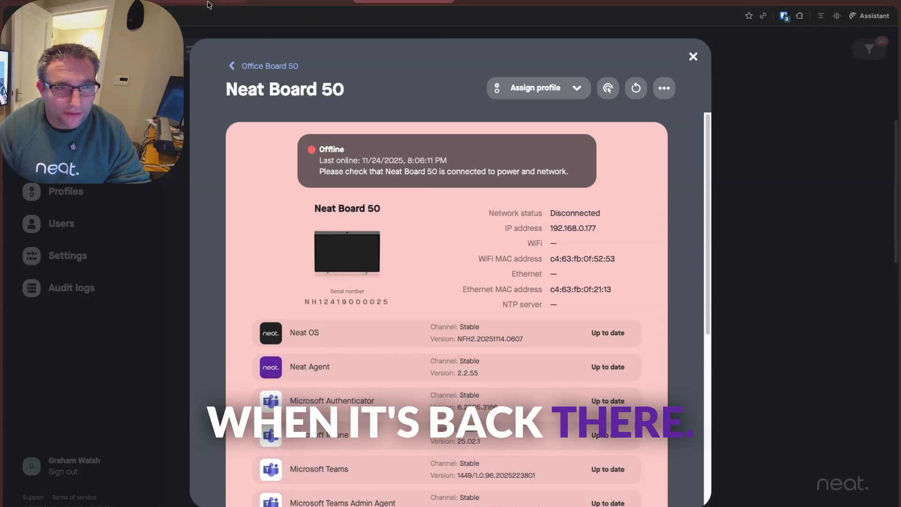
# - Return to the Teams Devices Alerts channel and review the connection and Teams sign-in alerts posted there
pyautogui.click(300, 1)
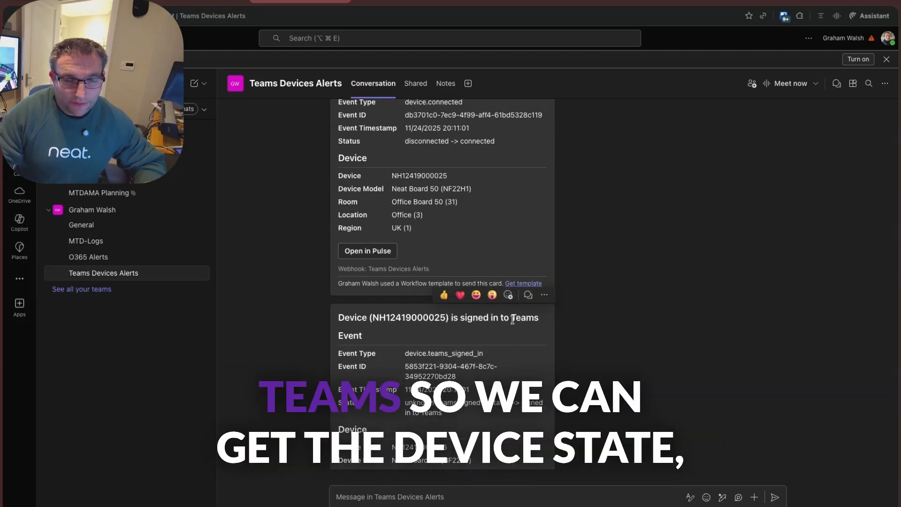
pyautogui.scroll(-1, 514, 321)
pyautogui.scroll(-4, 585, 382)
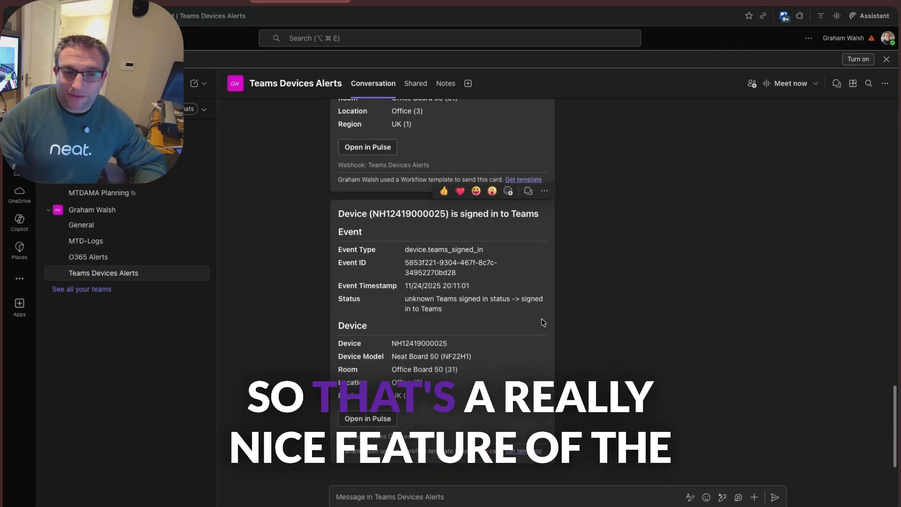
pyautogui.scroll(9, 531, 302)
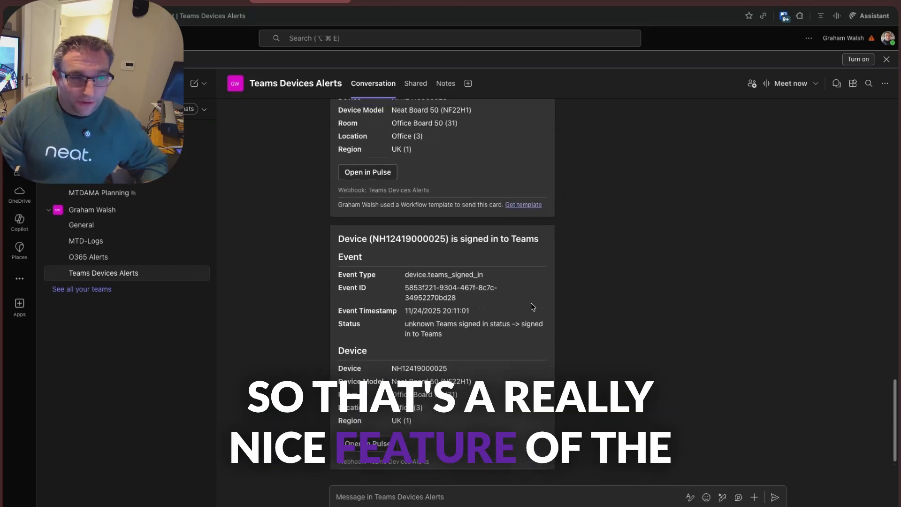
pyautogui.scroll(20, 545, 300)
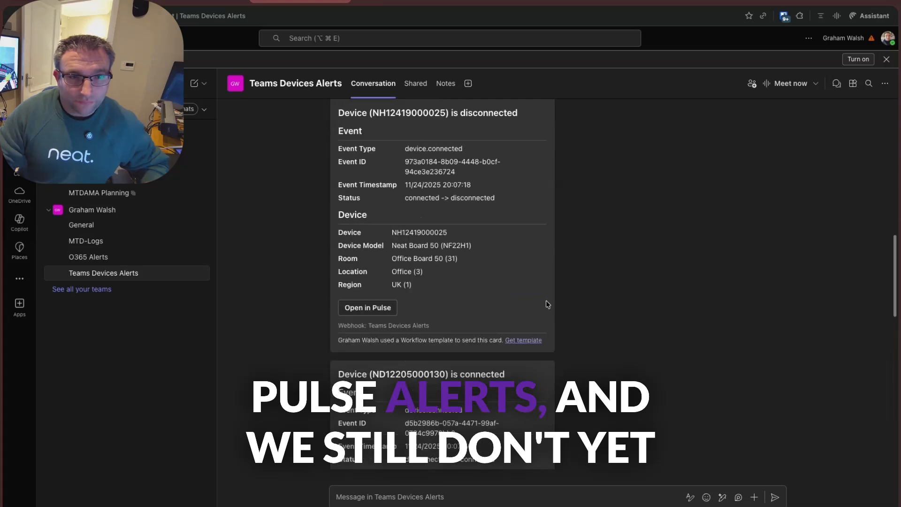
pyautogui.scroll(5, 546, 302)
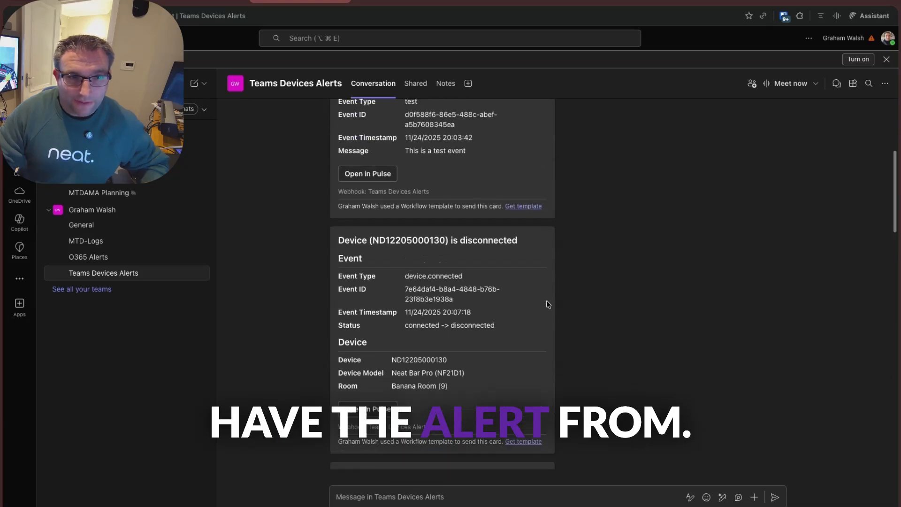
pyautogui.scroll(-15, 544, 328)
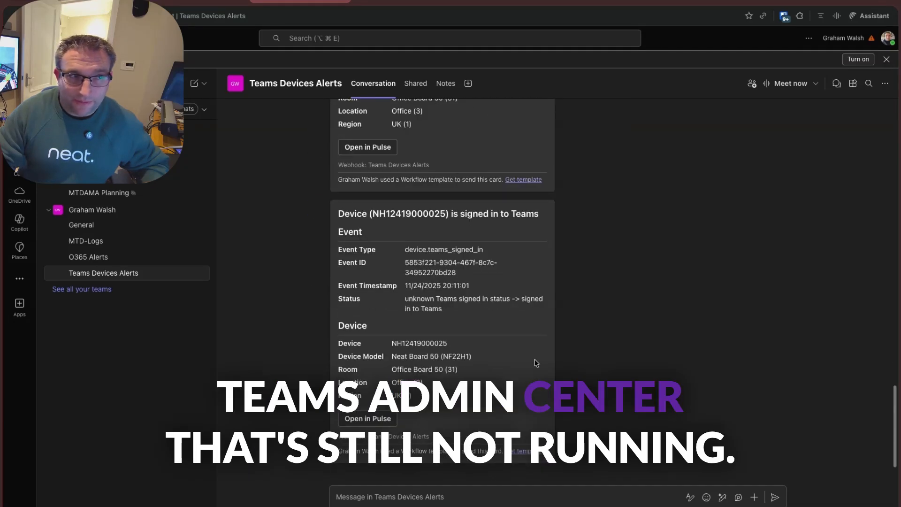
# - Switch to Teams admin center, open the Device state rule and enable its Webhook action
pyautogui.click(97, 1)
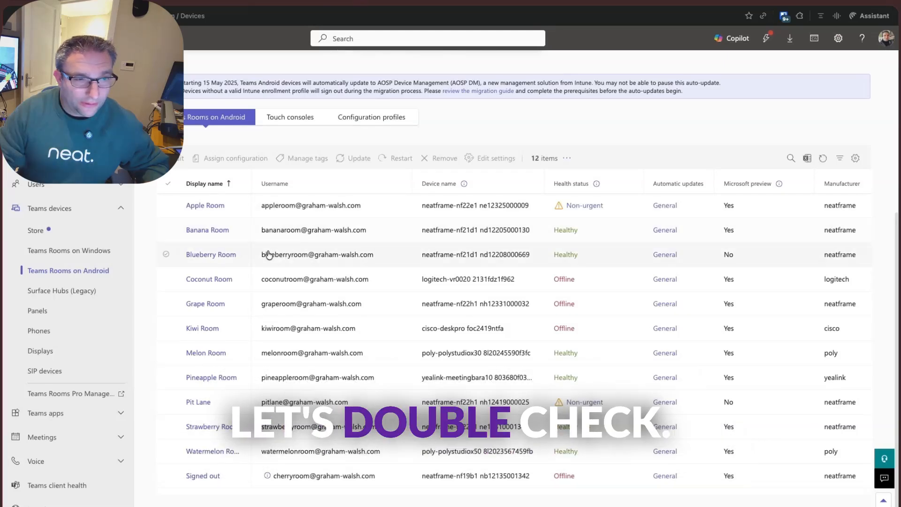
pyautogui.scroll(-4, 75, 350)
pyautogui.click(37, 470)
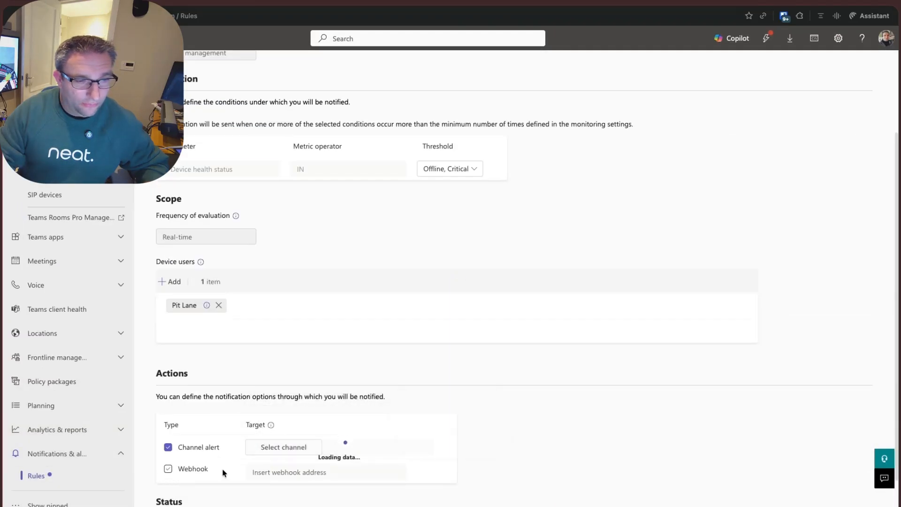
pyautogui.scroll(-1, 202, 455)
pyautogui.click(168, 429)
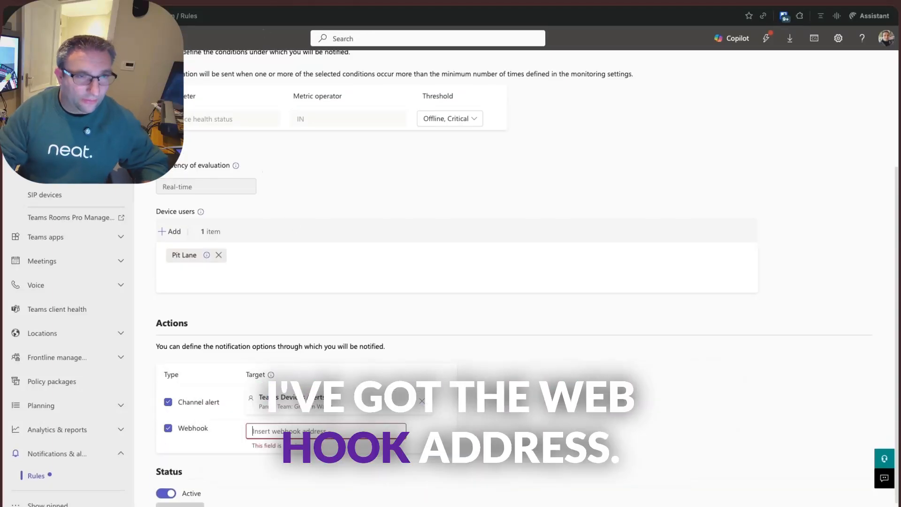
# - Copy the webhook URL from the Neat Pulse alert rule, paste it as the Device state rule's webhook address, and save the rule
pyautogui.click(249, 2)
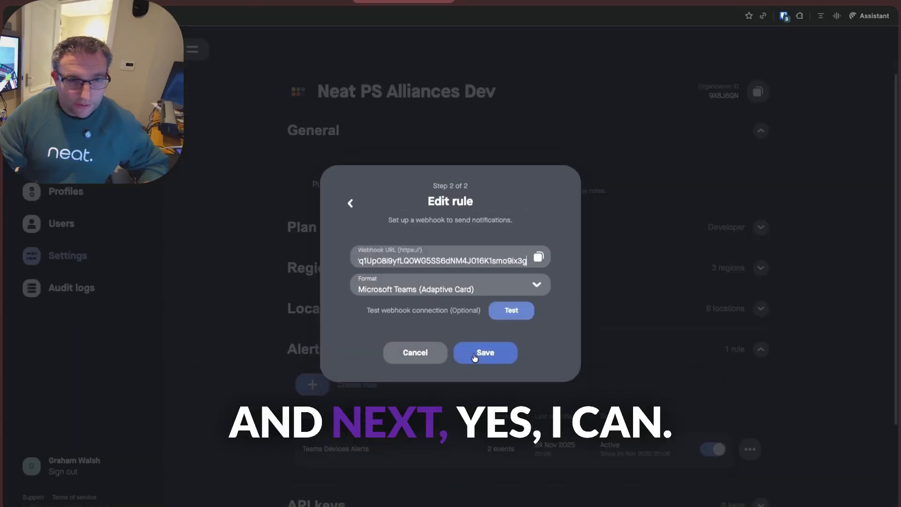
pyautogui.click(538, 257)
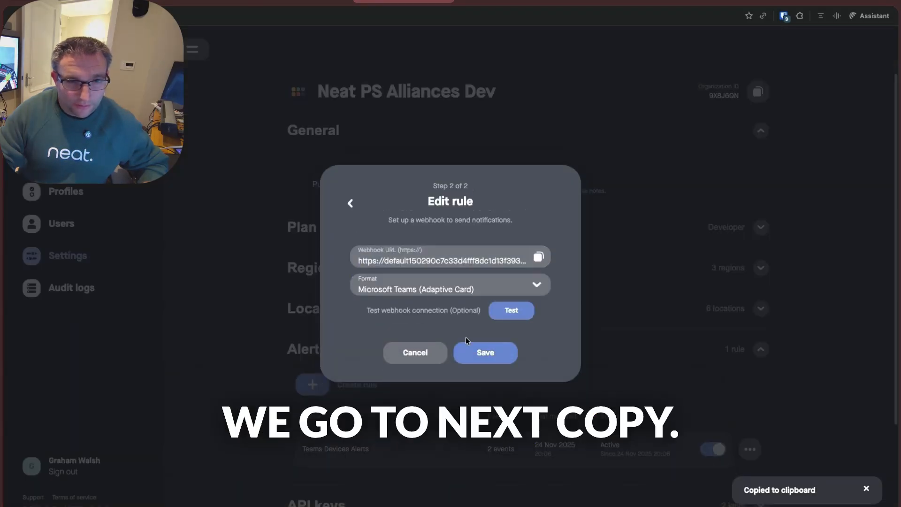
pyautogui.click(425, 359)
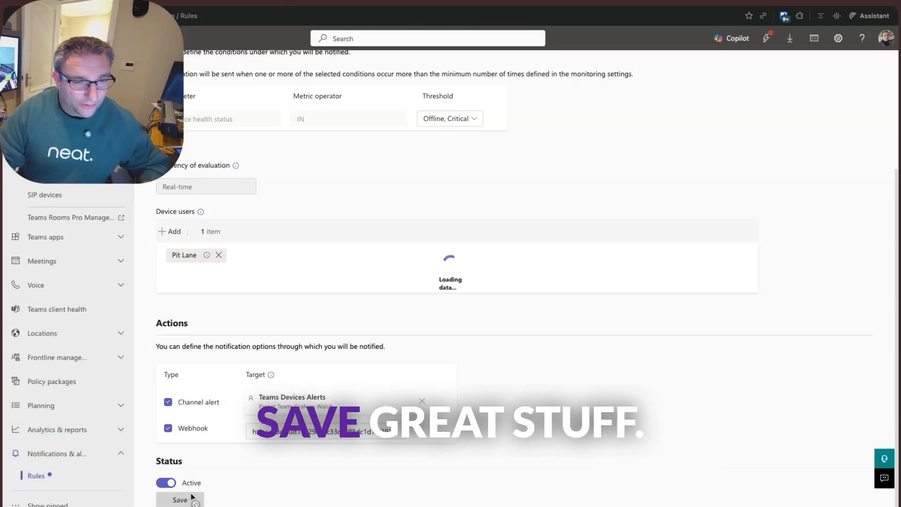
pyautogui.click(190, 493)
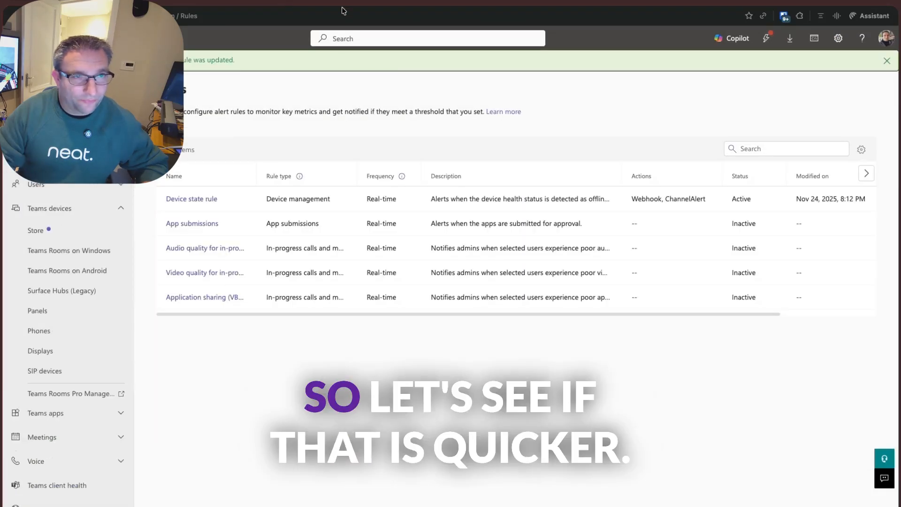
# - Check the alerts channel in Teams, then switch to Neat Pulse and restart the Office Board 50 room's Neat Board 50
pyautogui.click(199, 2)
pyautogui.click(301, 2)
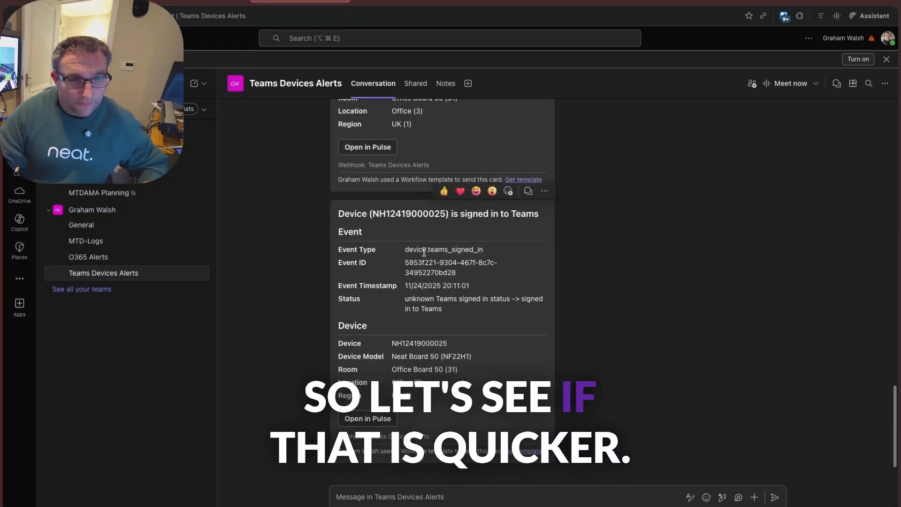
pyautogui.click(381, 2)
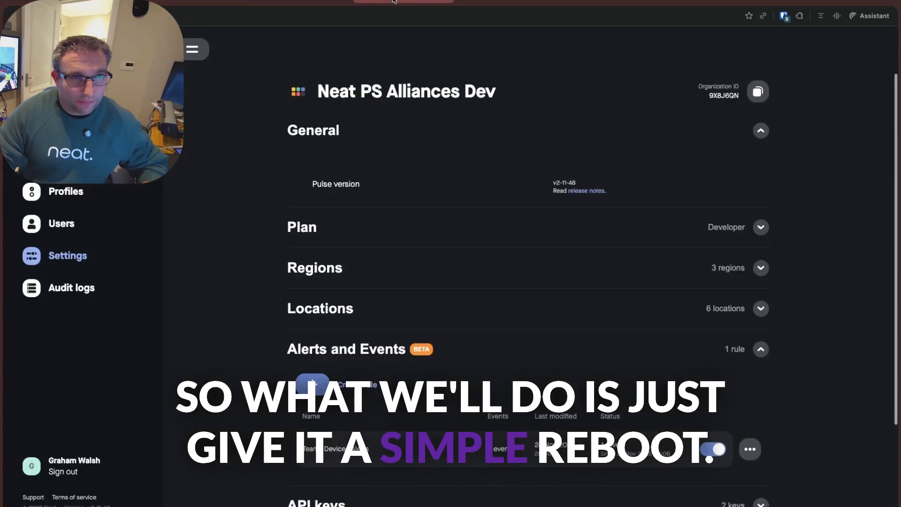
pyautogui.click(346, 2)
pyautogui.click(211, 2)
pyautogui.click(346, 279)
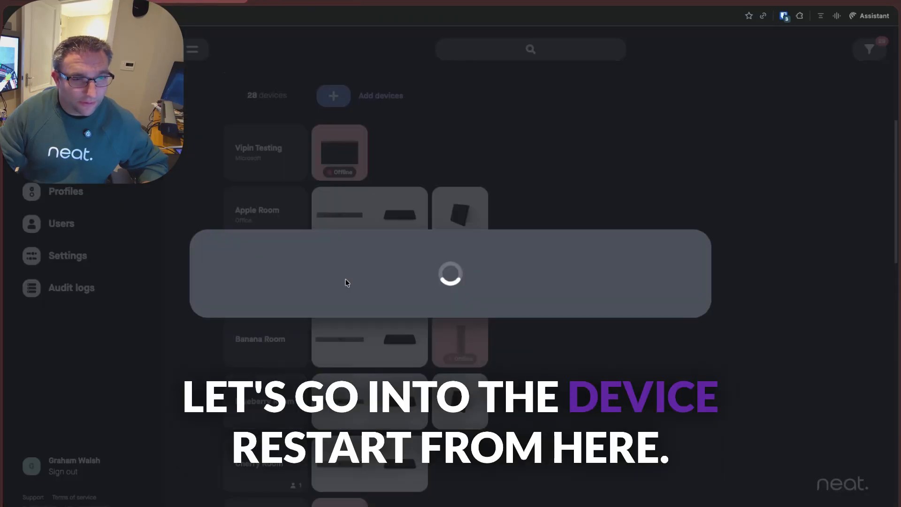
pyautogui.click(629, 96)
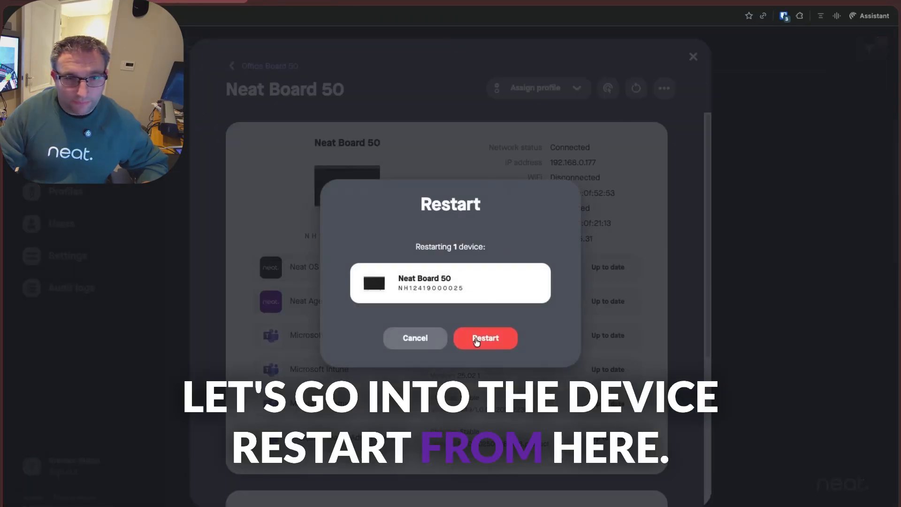
pyautogui.click(484, 339)
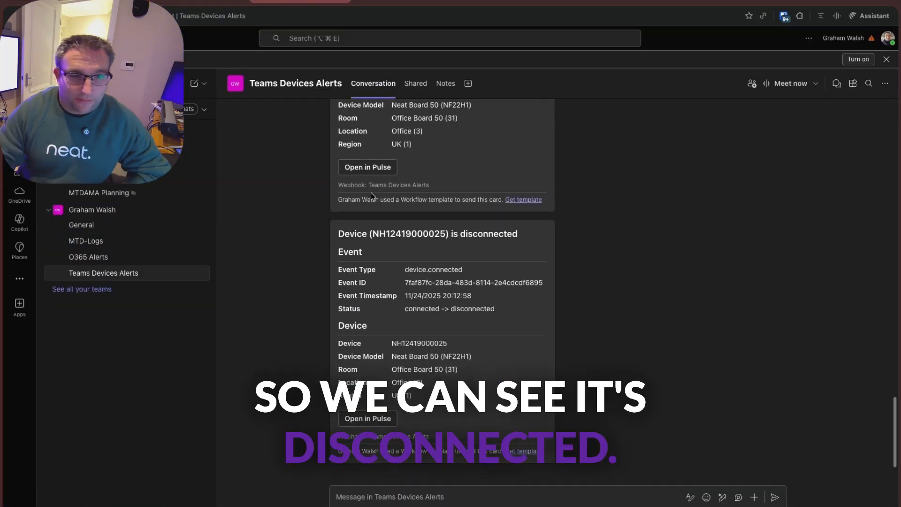
# - Examine the latest Neat Board 50 disconnection alert in the Teams Devices Alerts channel
pyautogui.scroll(1, 615, 300)
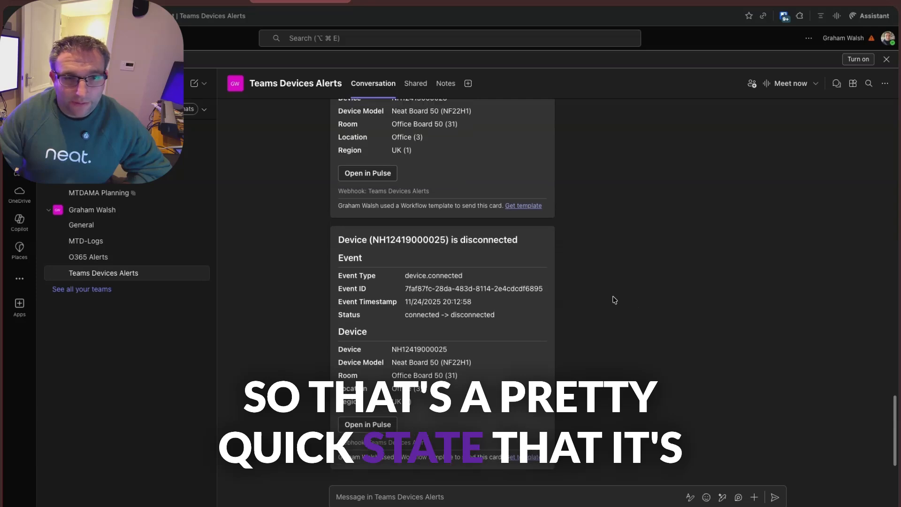
pyautogui.scroll(-1, 615, 299)
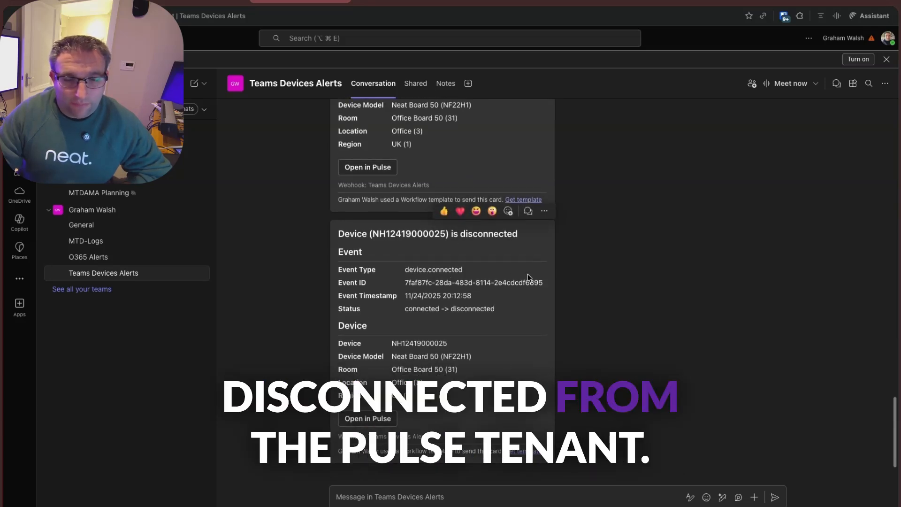